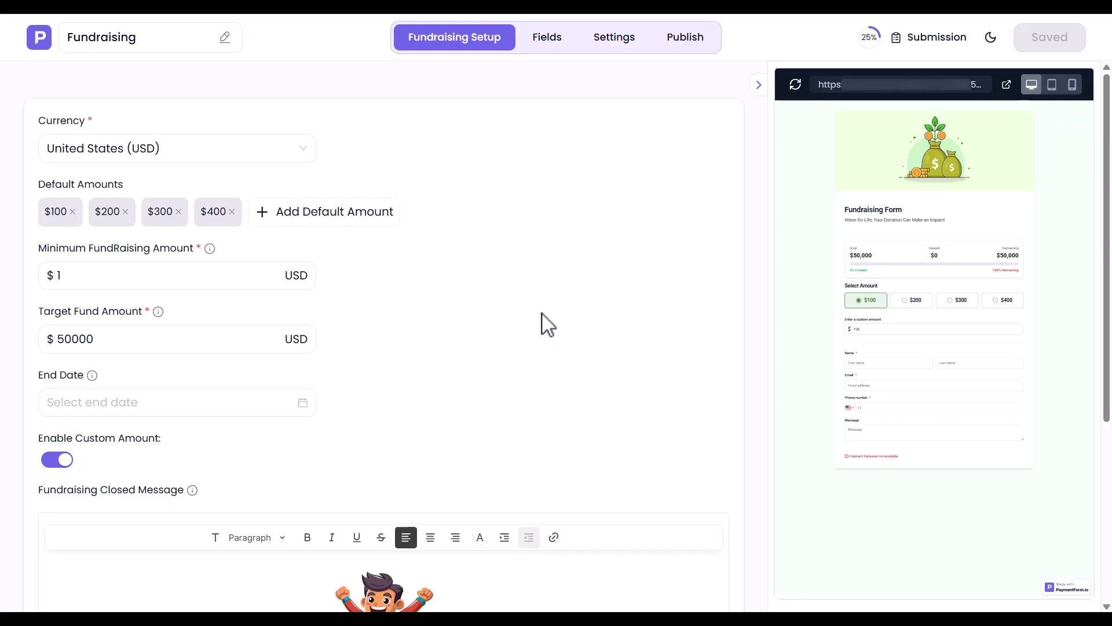
Step: Set the form's currency to Bangladesh (BDT) and add a default donation amount of 500
click(116, 153)
text(Bangladesh)
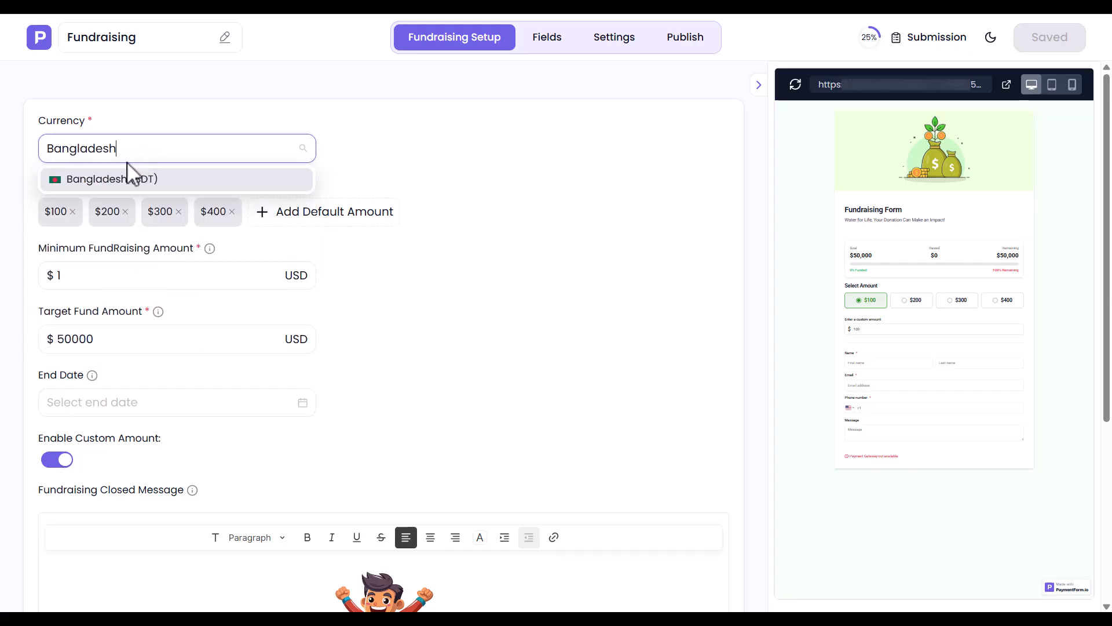
click(96, 179)
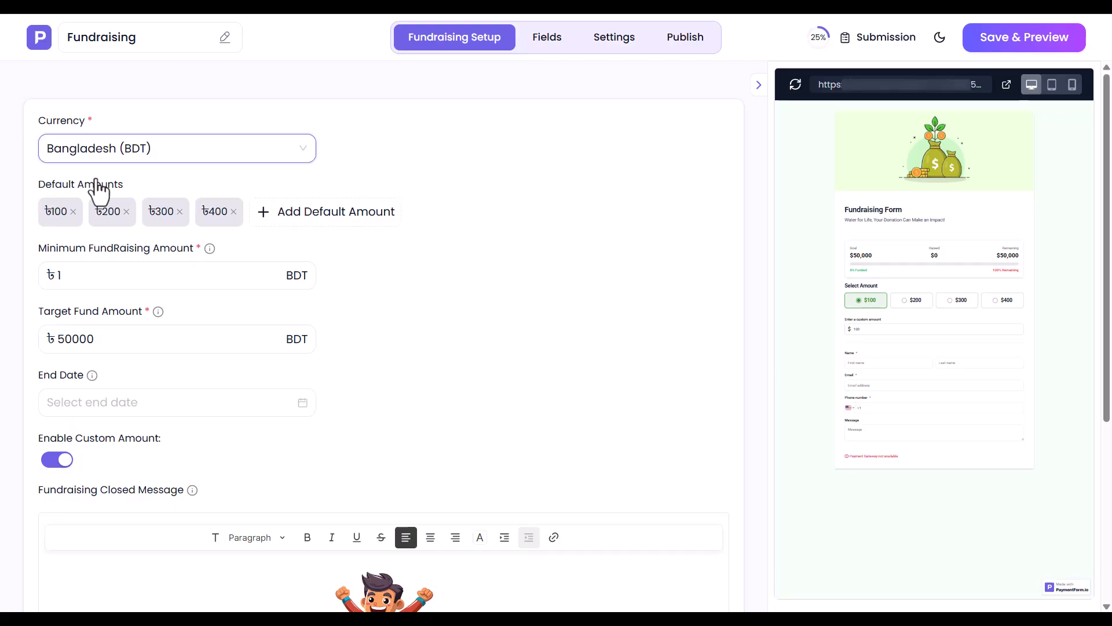
click(318, 212)
key(Return)
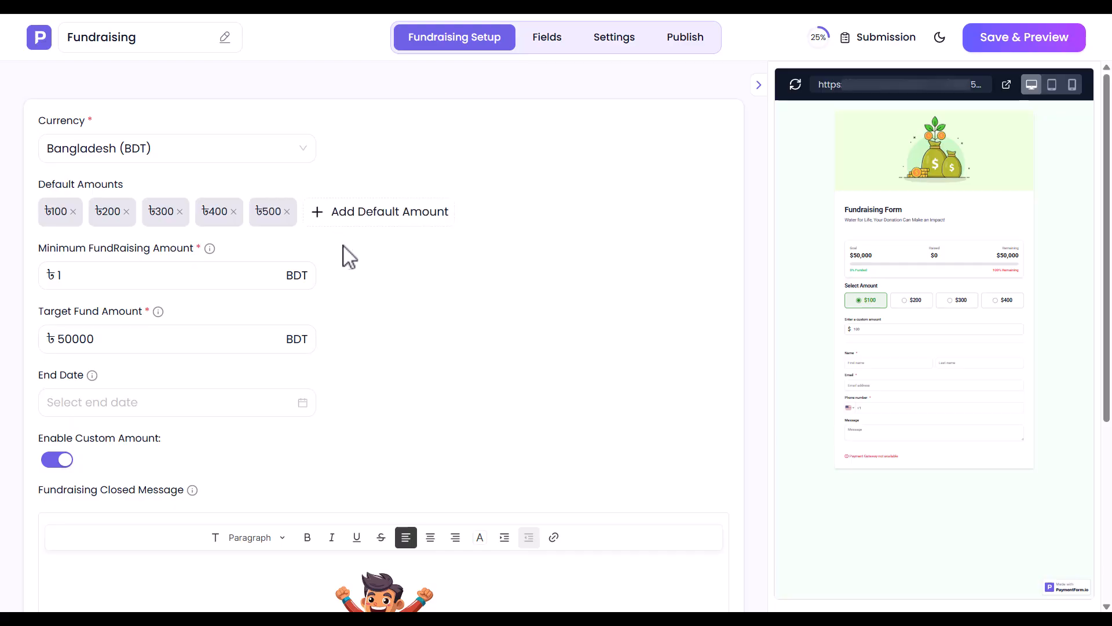
Step: Set the minimum fundraising amount to 50 BDT and the target fund amount to 500000 BDT
double_click(79, 279)
text(50)
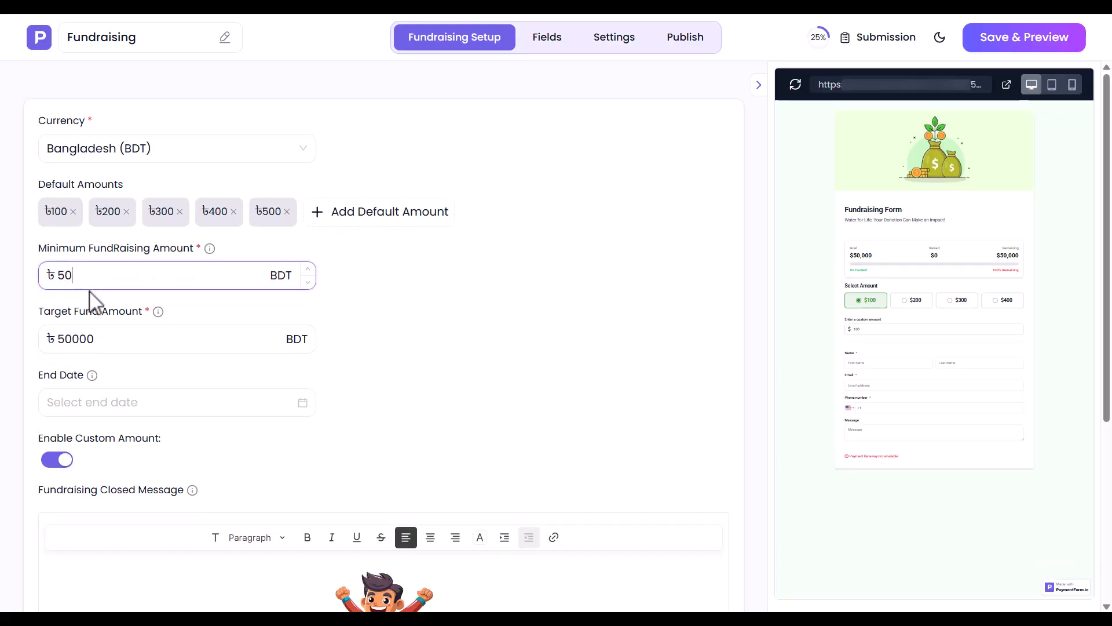
double_click(118, 342)
key(BackSpace)
text(500000)
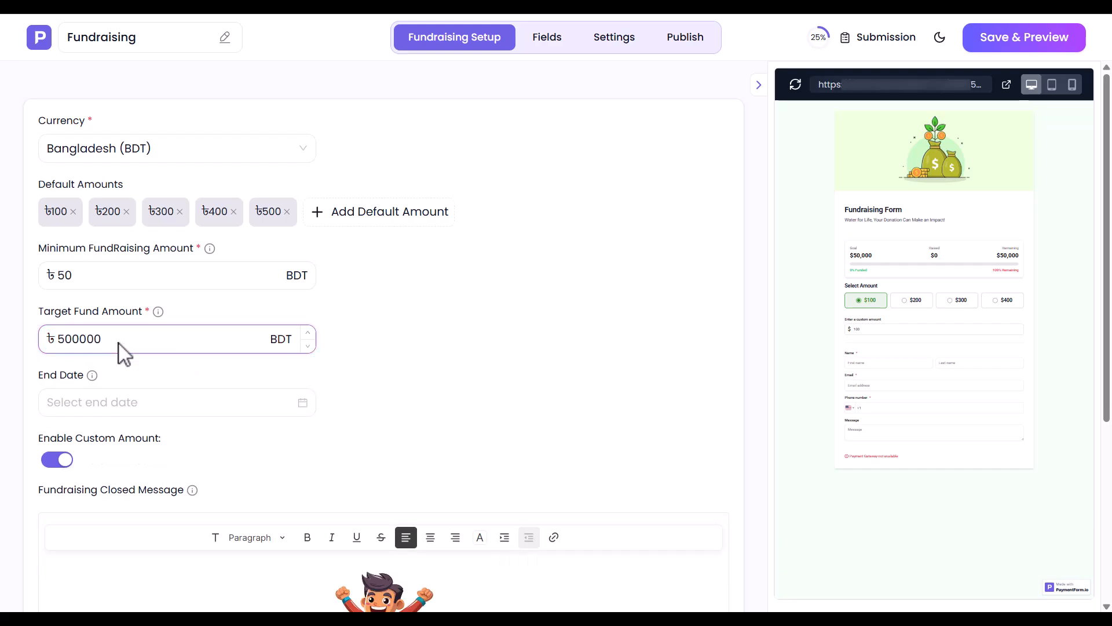
Step: Set the fundraiser's end date to 2026-07-30, and switch custom amounts off and on again
click(69, 404)
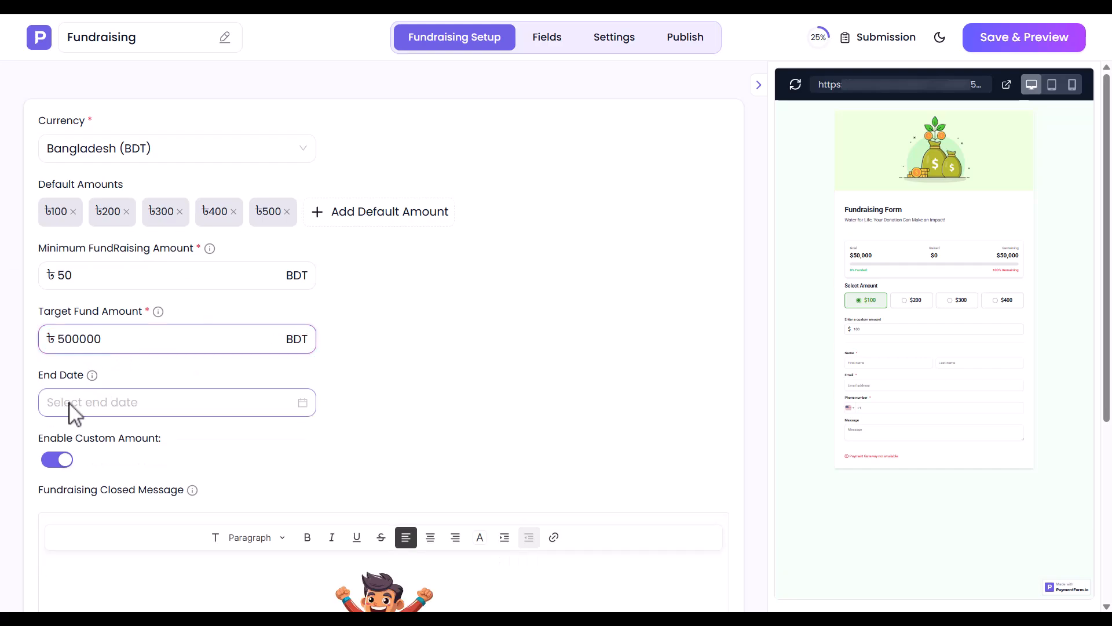
click(168, 311)
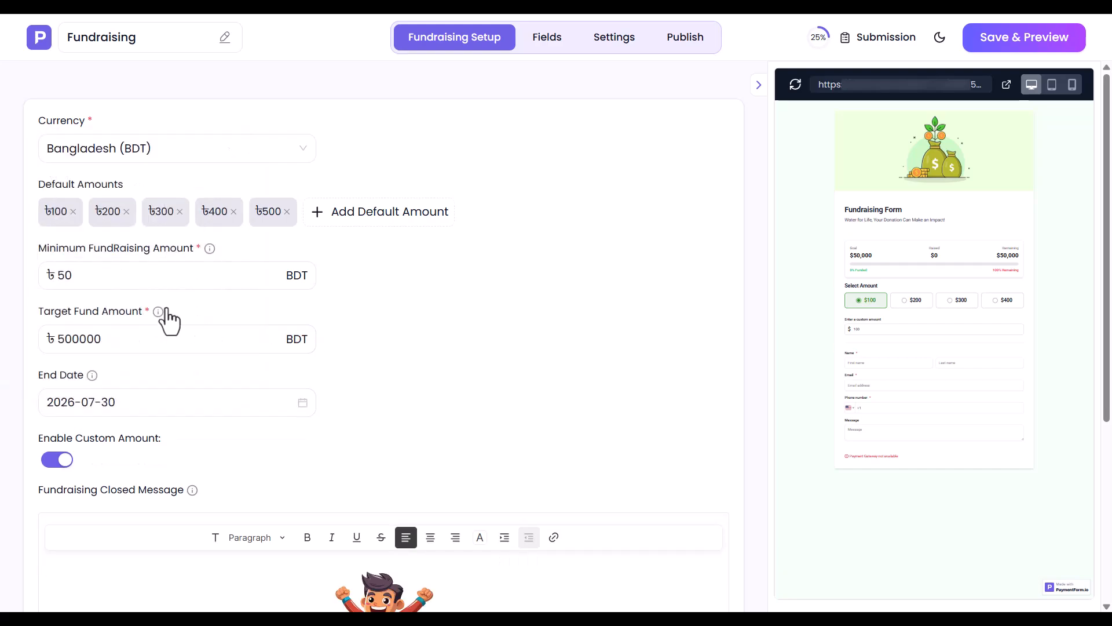
click(57, 461)
click(58, 460)
Step: Examine the fundraising closed message: its image alignment options, its heading and its body text
scroll(300, 604, down, 4)
scroll(300, 604, down, 1)
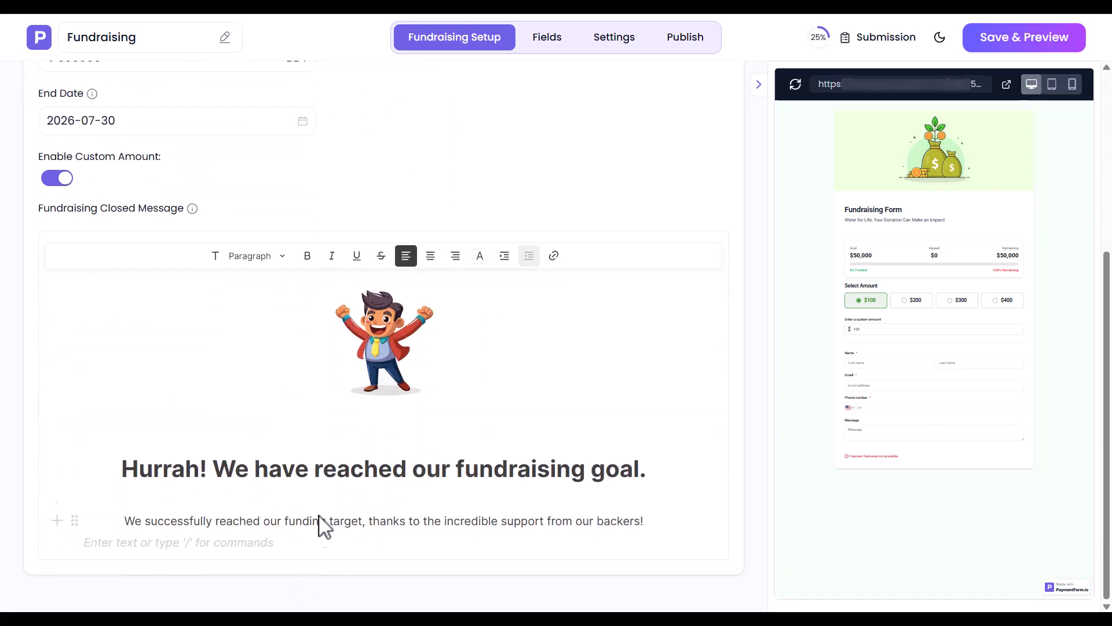
click(375, 348)
click(384, 255)
click(408, 255)
click(434, 256)
click(408, 255)
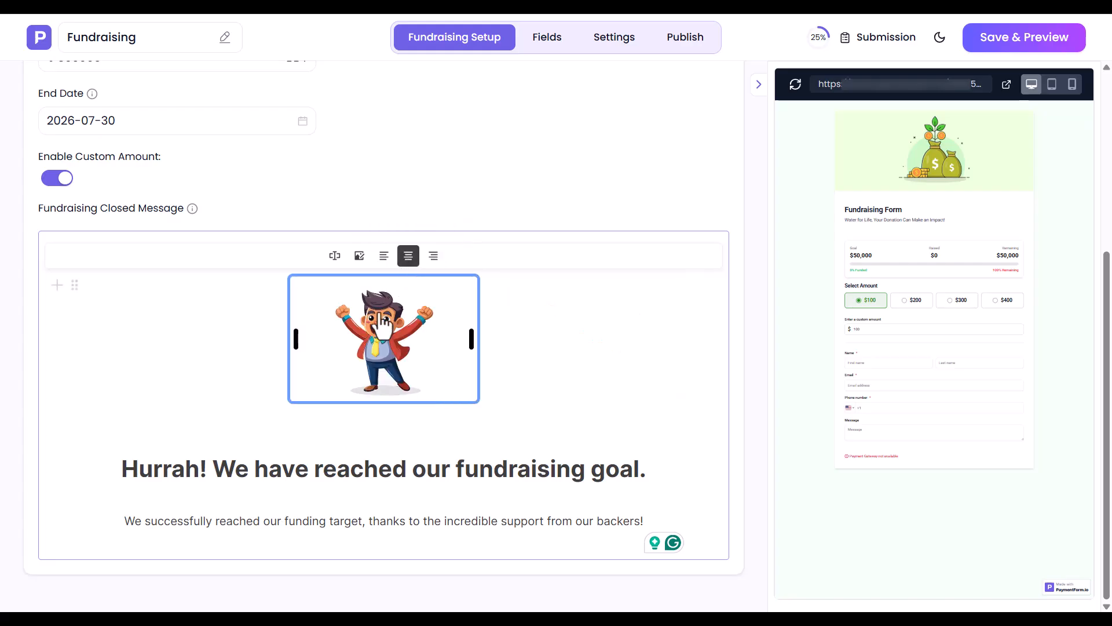
triple_click(293, 470)
click(293, 471)
triple_click(309, 523)
click(311, 527)
scroll(313, 533, up, 5)
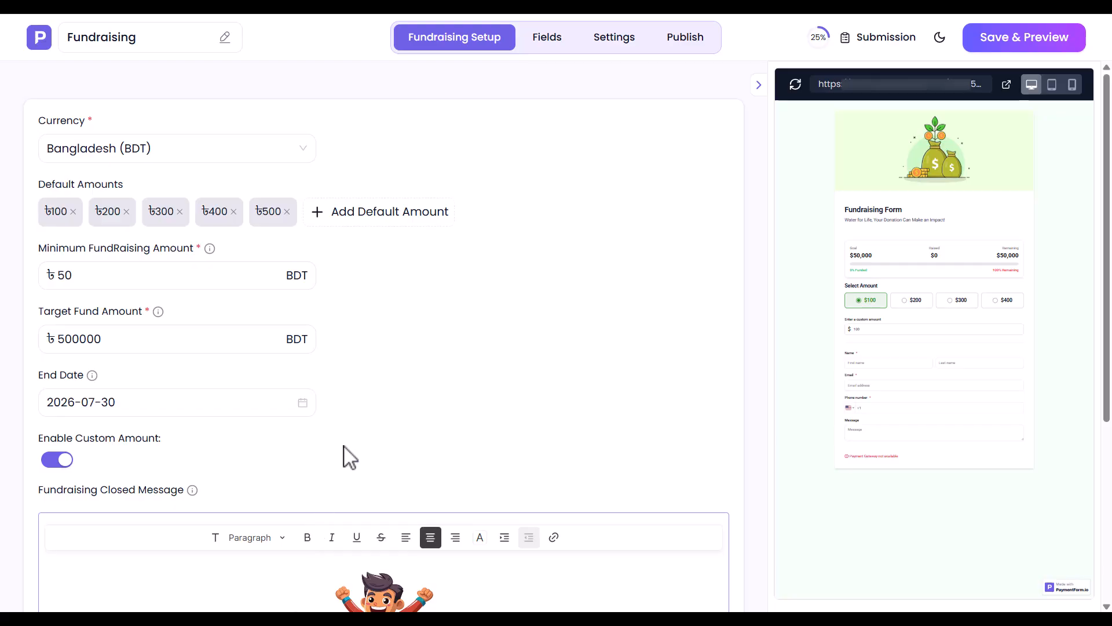
Step: Review the form's contact and message fields and the field types available to add
click(544, 42)
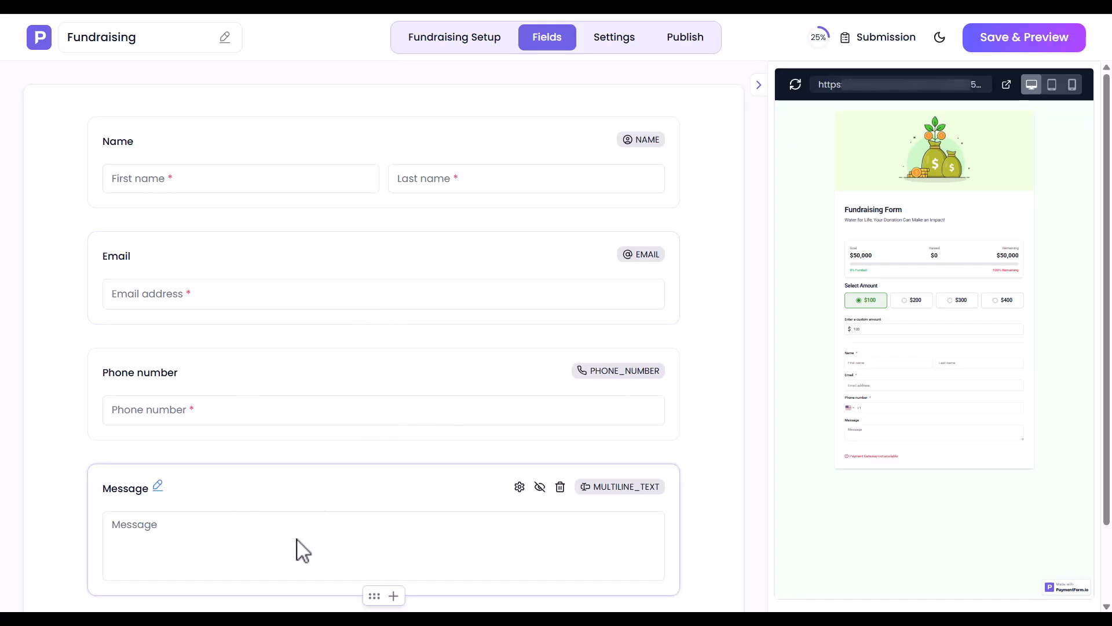
scroll(320, 565, down, 2)
click(387, 550)
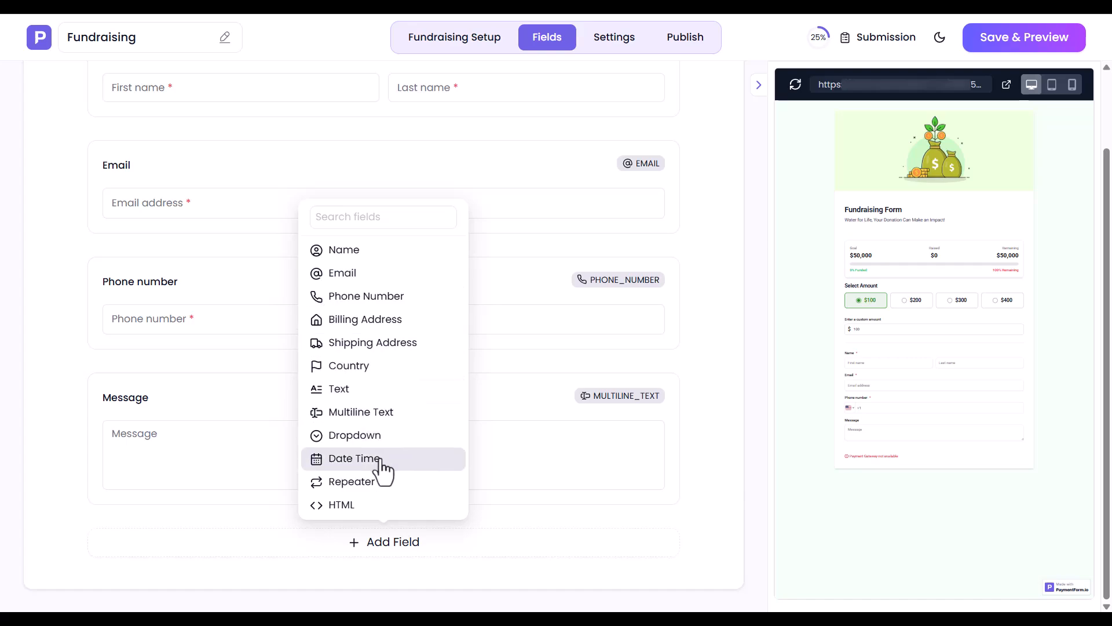
click(442, 583)
scroll(444, 582, up, 2)
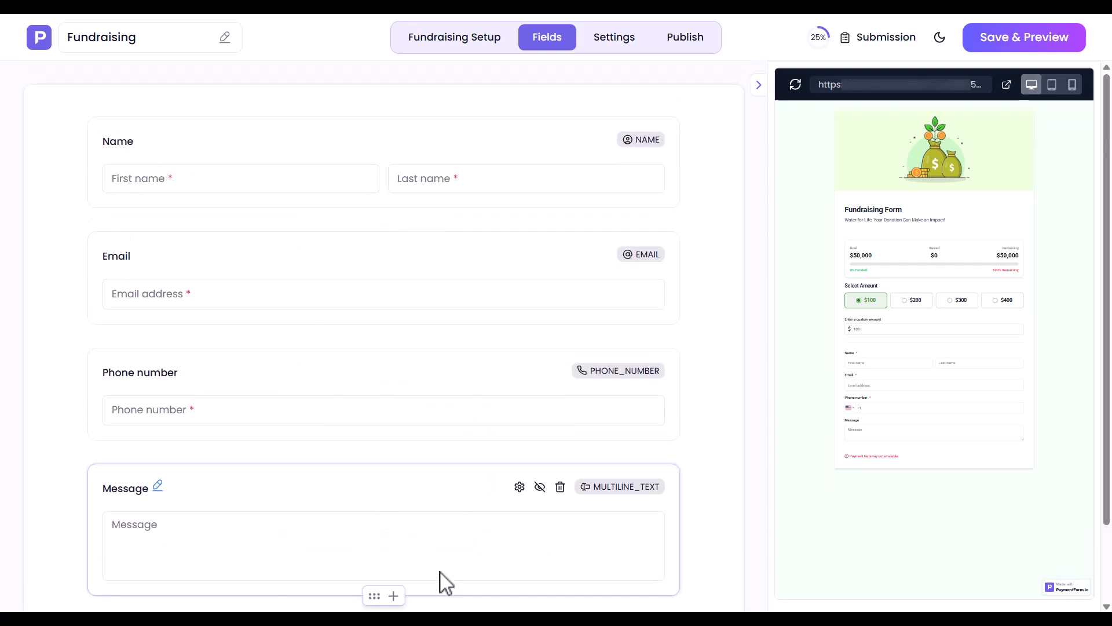
Step: Replace the form's header image with the flood-themed fundraising picture in the form settings
click(607, 42)
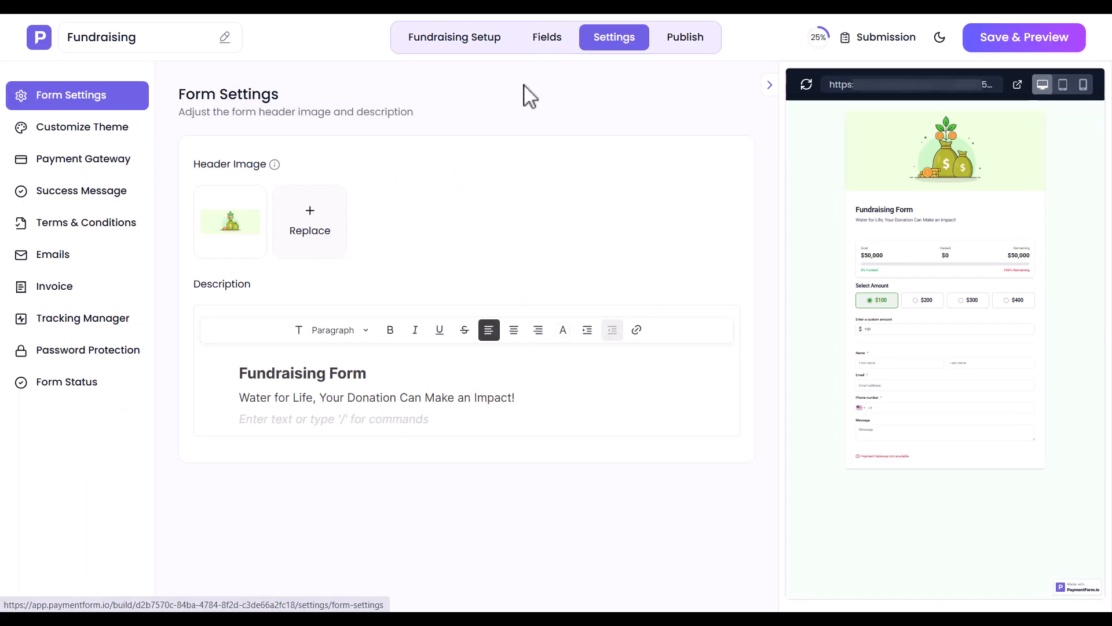
click(278, 232)
double_click(333, 130)
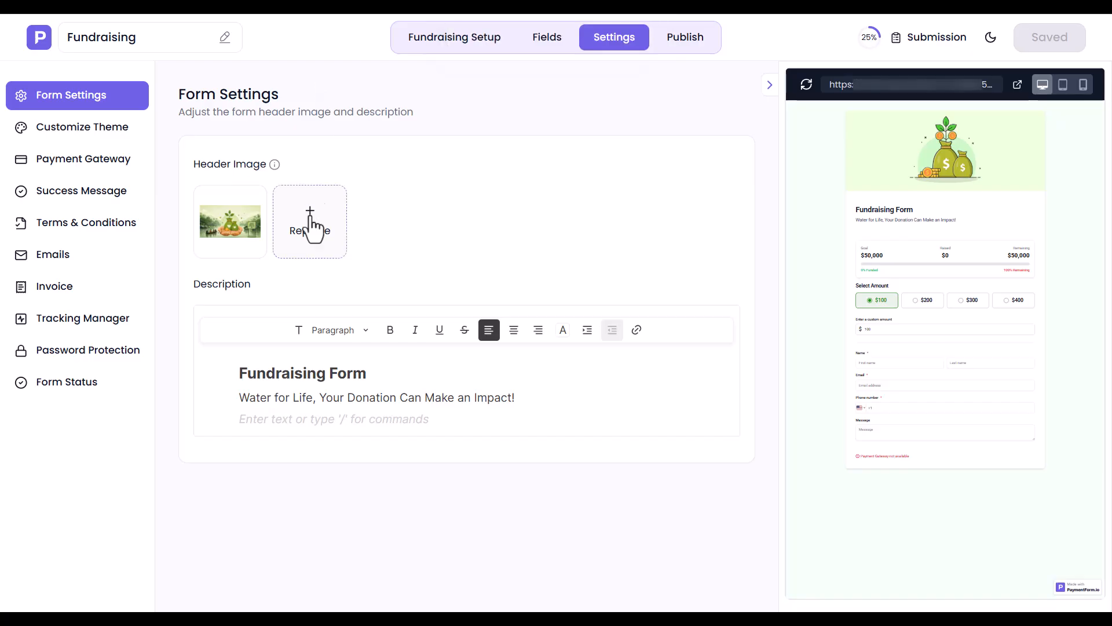
Step: Change the description heading to "Support Chattogram Flood Relief" and its text to "Stand with Chattogram. Every donation helps save lives and rebuild communities."
triple_click(303, 375)
text(Support Chattogram Flood Relief)
triple_click(325, 400)
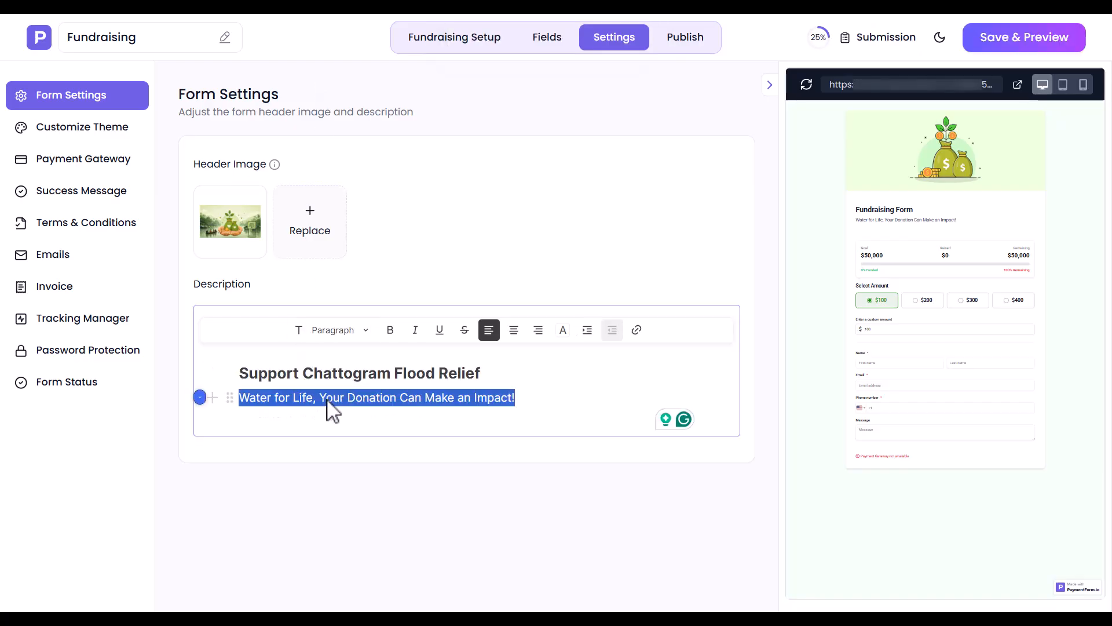
text(Stand with Chattogram. Every donation helps save lives and rebuild communities.)
Step: Set the form theme's font family to Poppins and check the background and accent color choices
click(106, 134)
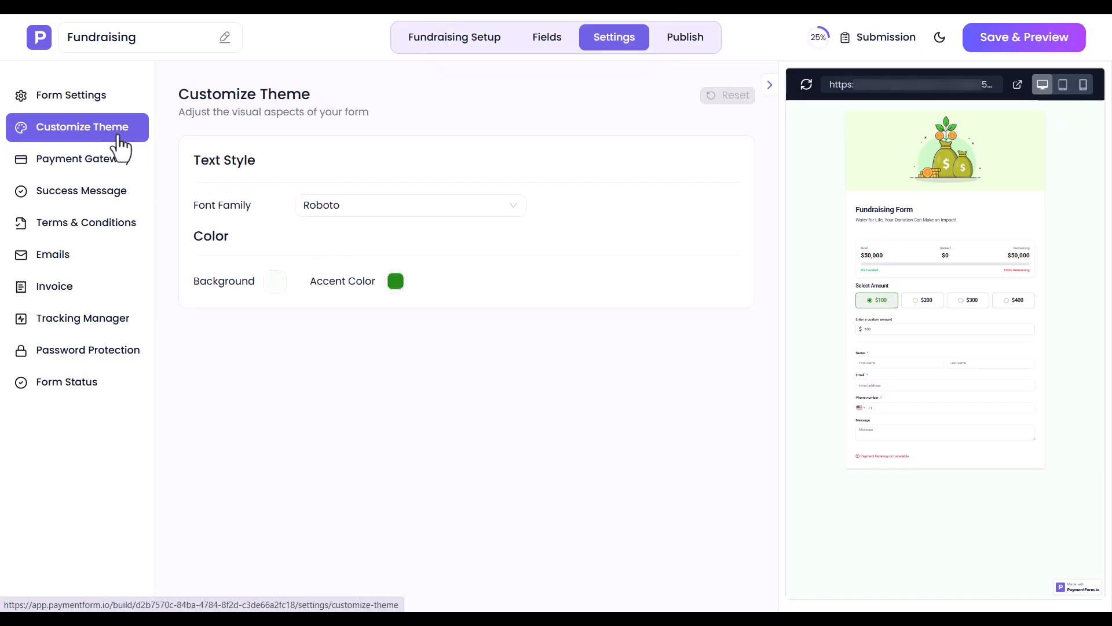
click(365, 207)
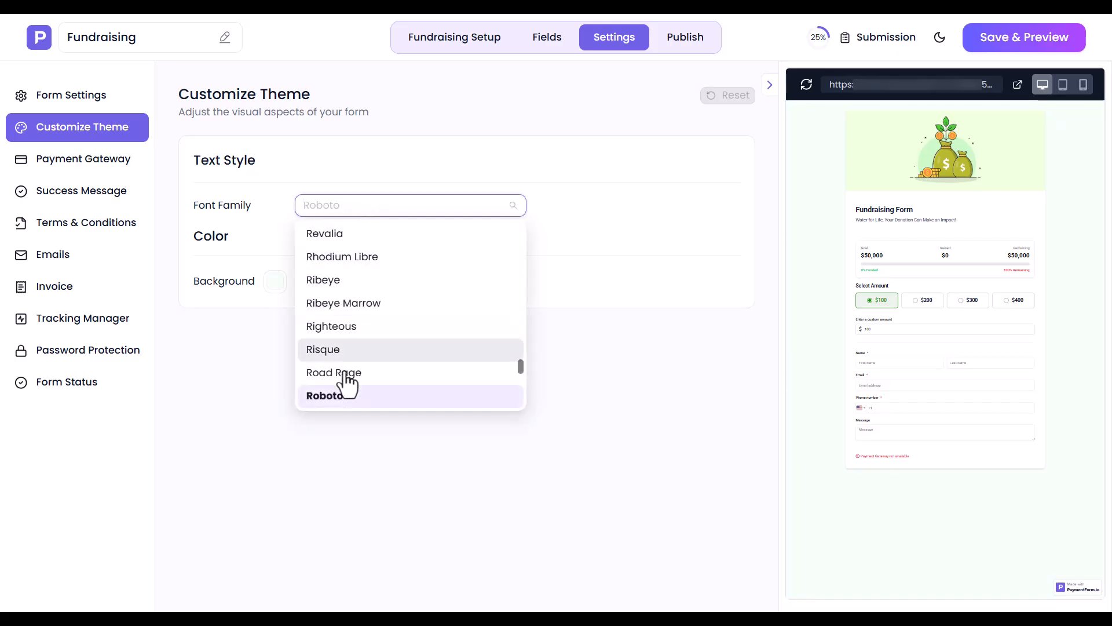
text(popp)
click(328, 235)
click(274, 282)
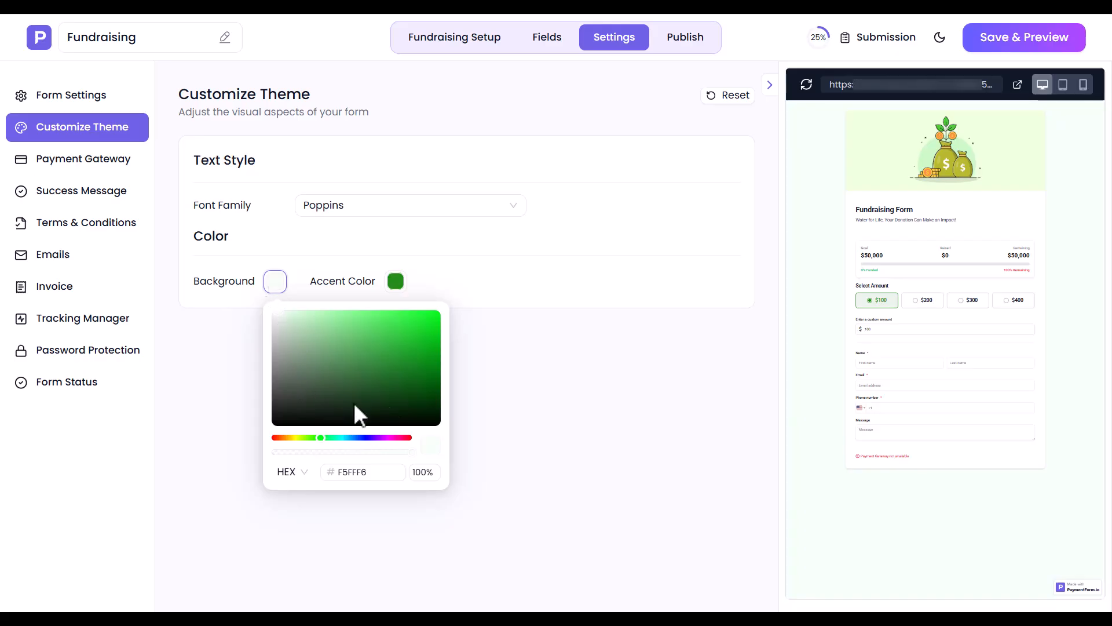
click(272, 289)
click(394, 287)
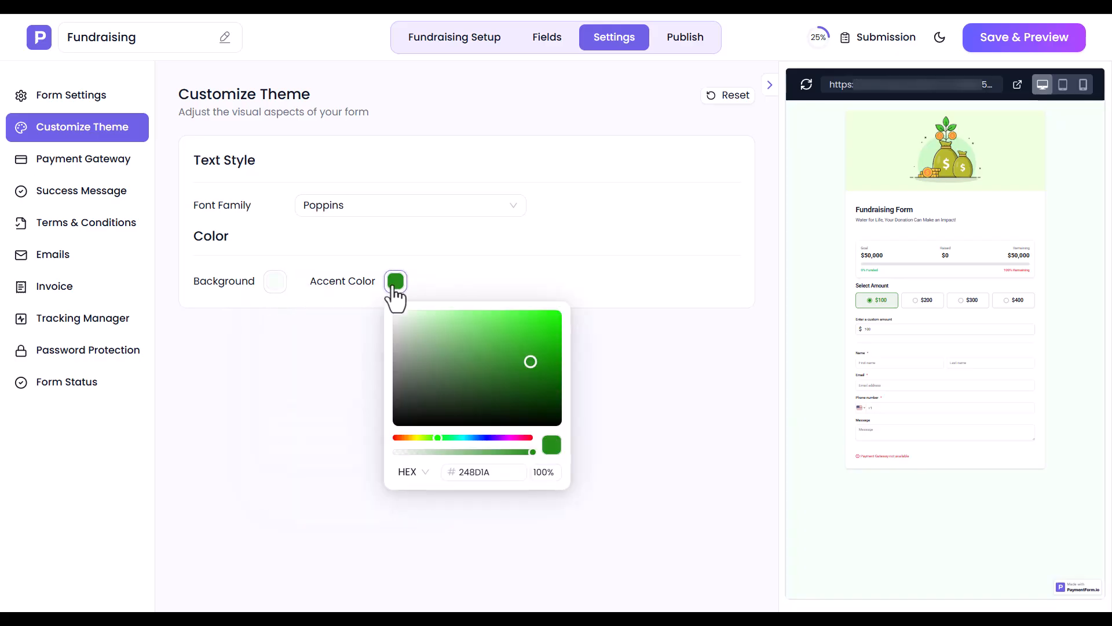
click(396, 286)
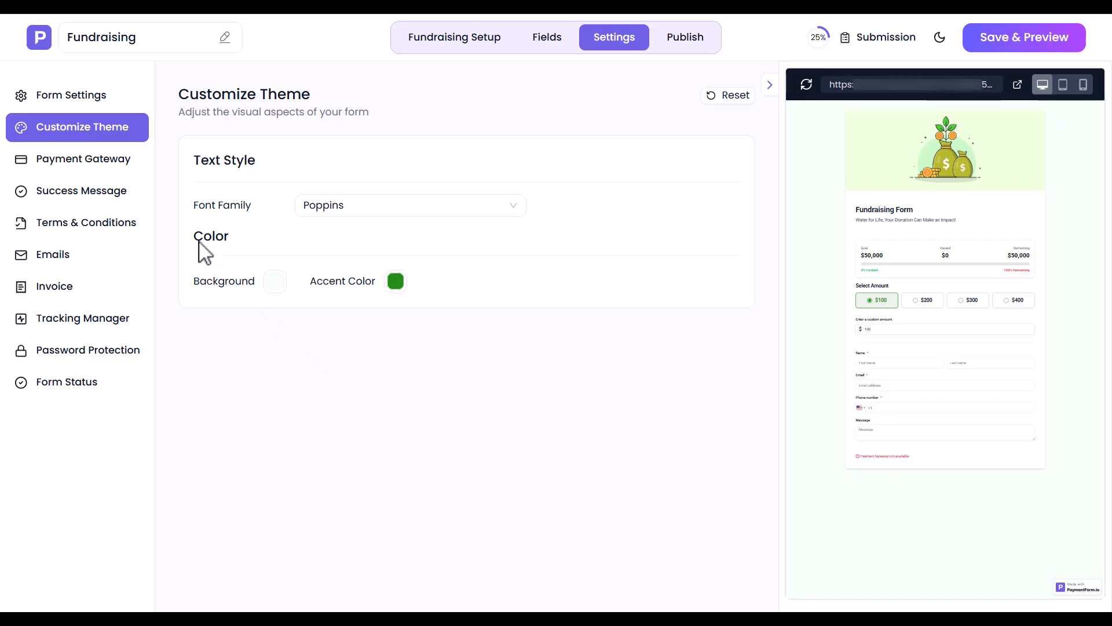
Step: Check the form's list of selectable payment gateways and open the page for connecting gateways
click(74, 163)
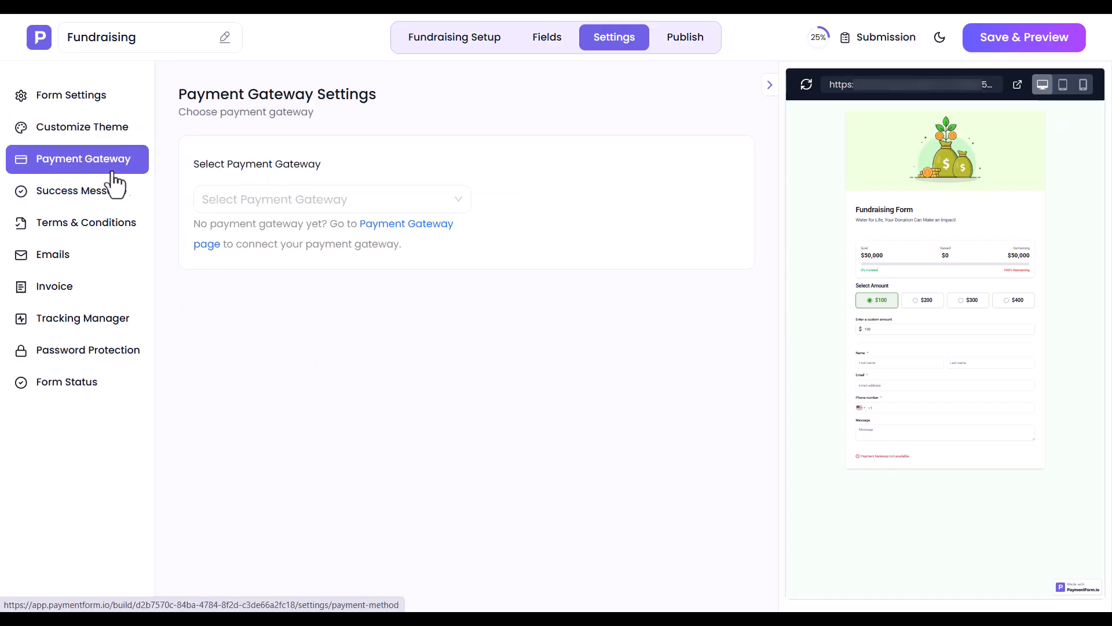
click(295, 207)
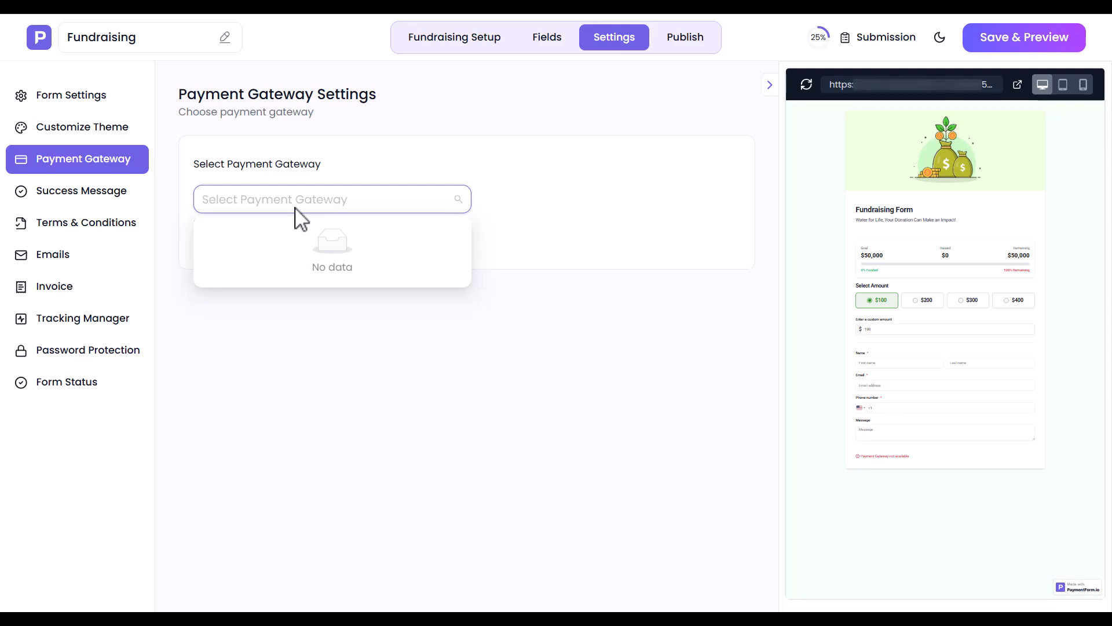
click(295, 207)
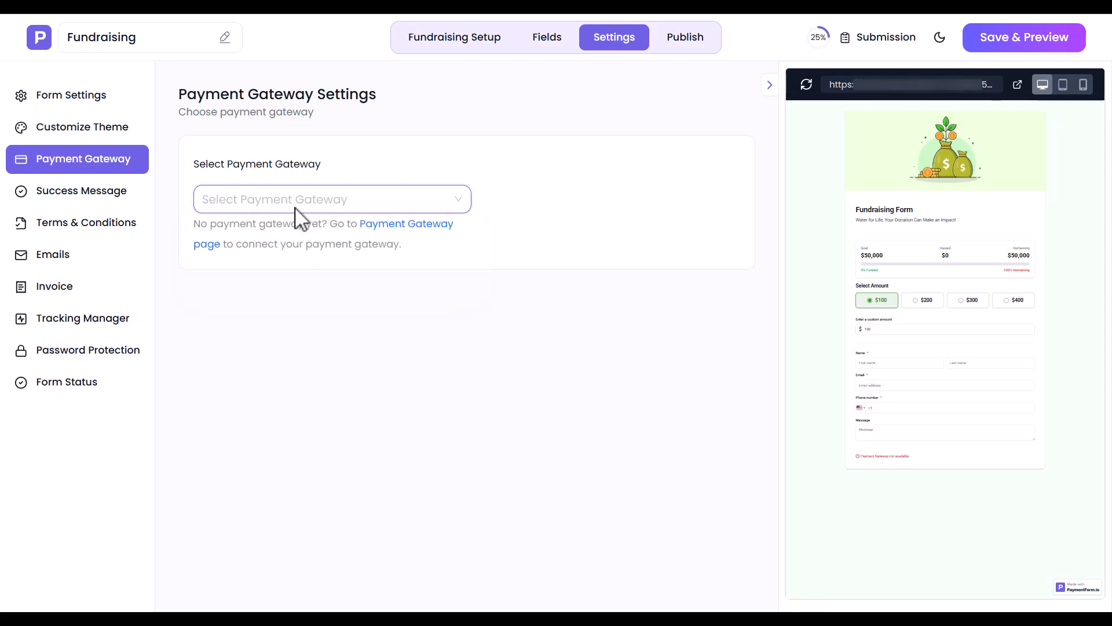
click(409, 225)
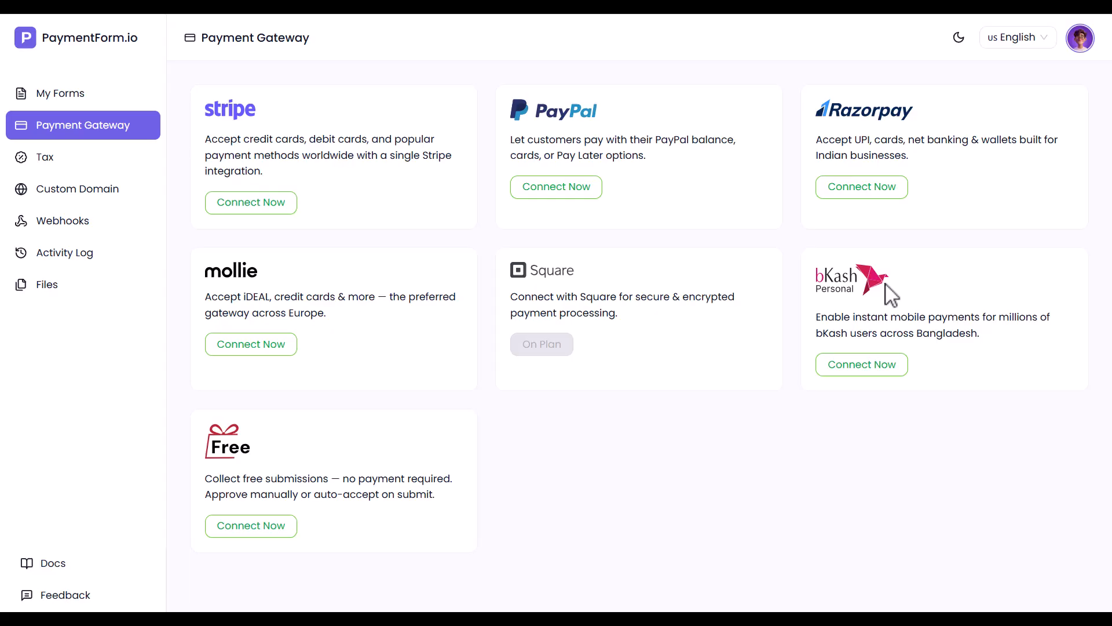
Step: Start a bKash Personal account connection named "Bkash Connection" and enter the account's phone number
click(863, 368)
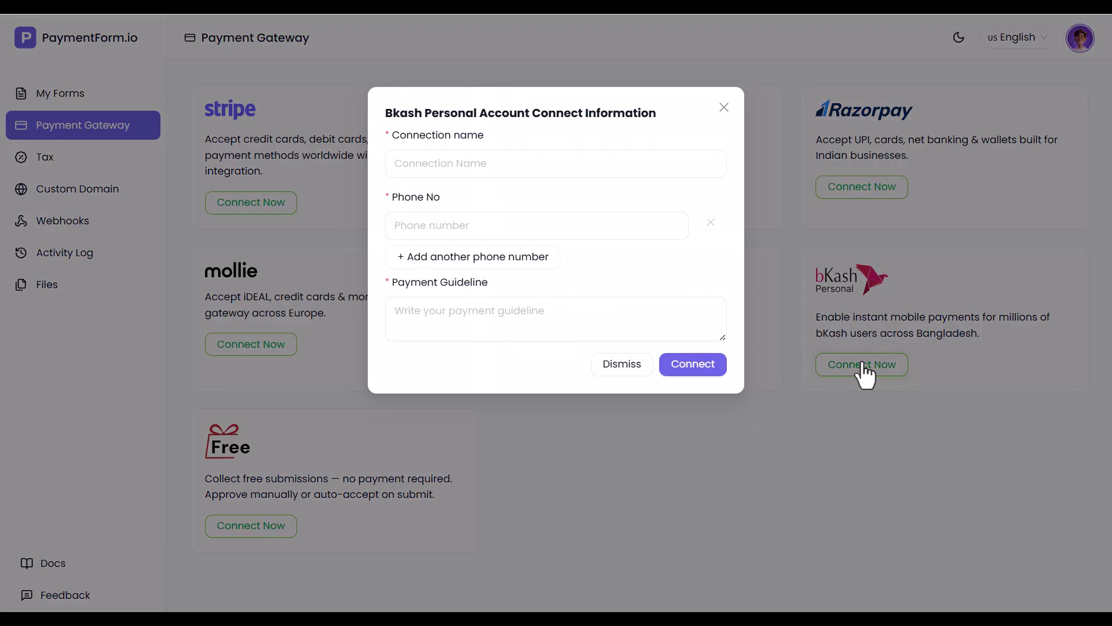
text(Bkash Connection)
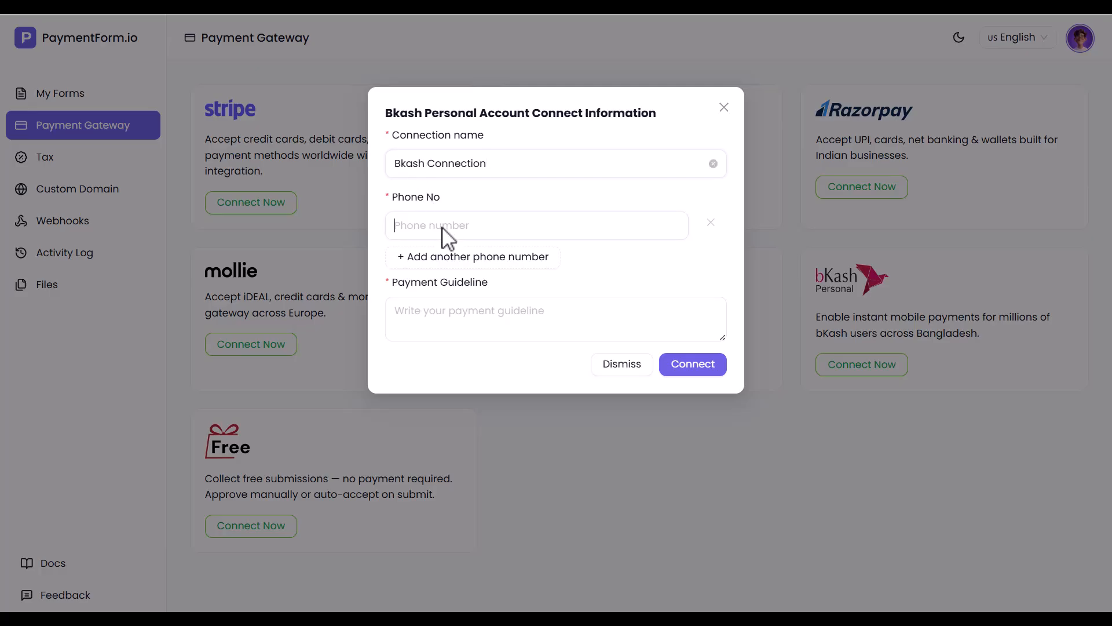
click(442, 227)
text(01********5)
Step: Enter the payment guideline "Send payment, then enter your Transaction ID or upload a screenshot." and connect the bKash account
click(471, 258)
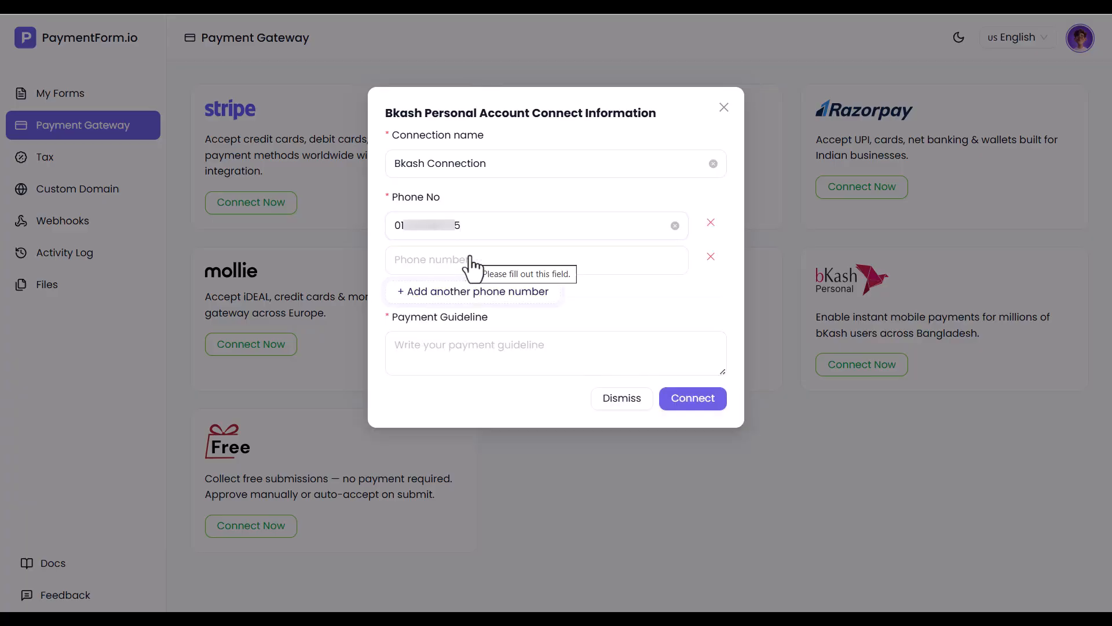
click(711, 257)
click(423, 322)
text(Send payment, then enter your Transaction ID or upload a screenshot.)
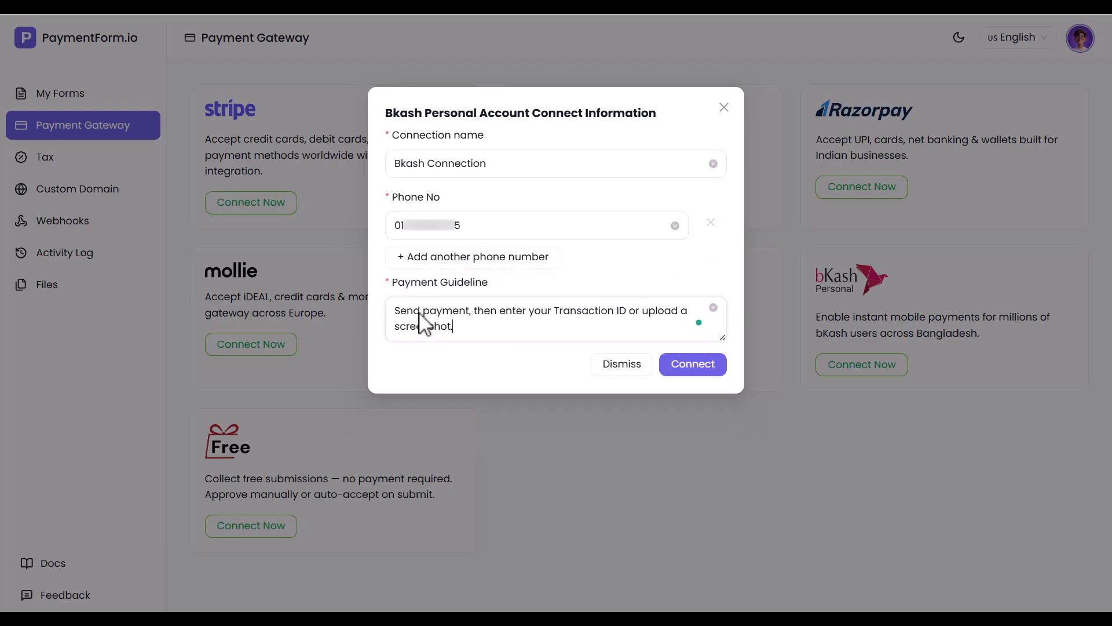
click(694, 367)
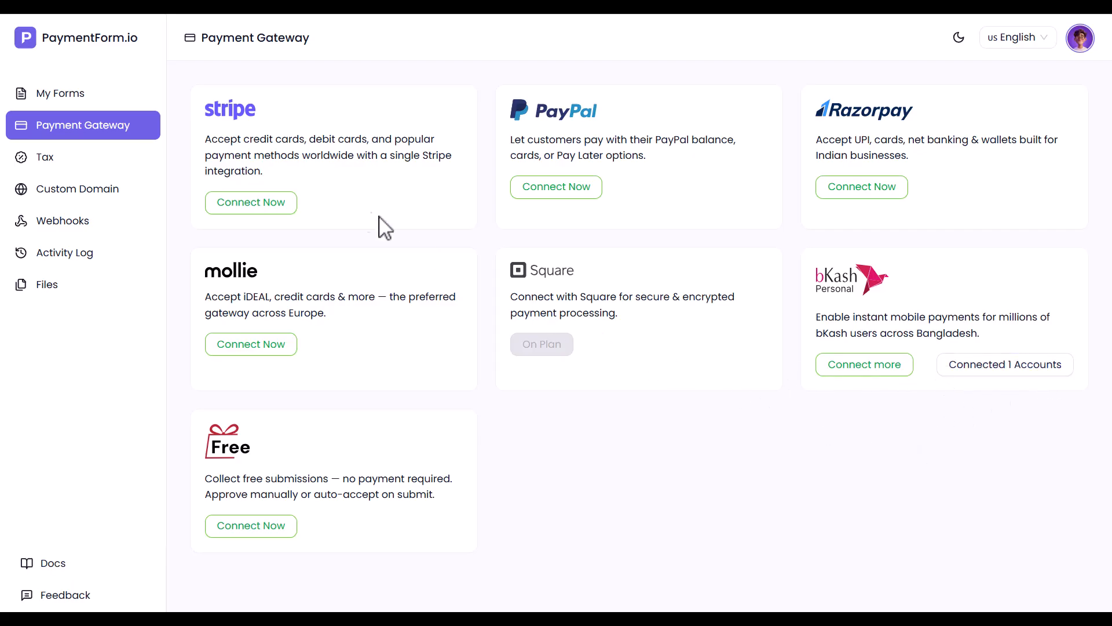
Step: Reopen the Fundraising form for editing and select Bkash Connection as its payment gateway
click(60, 94)
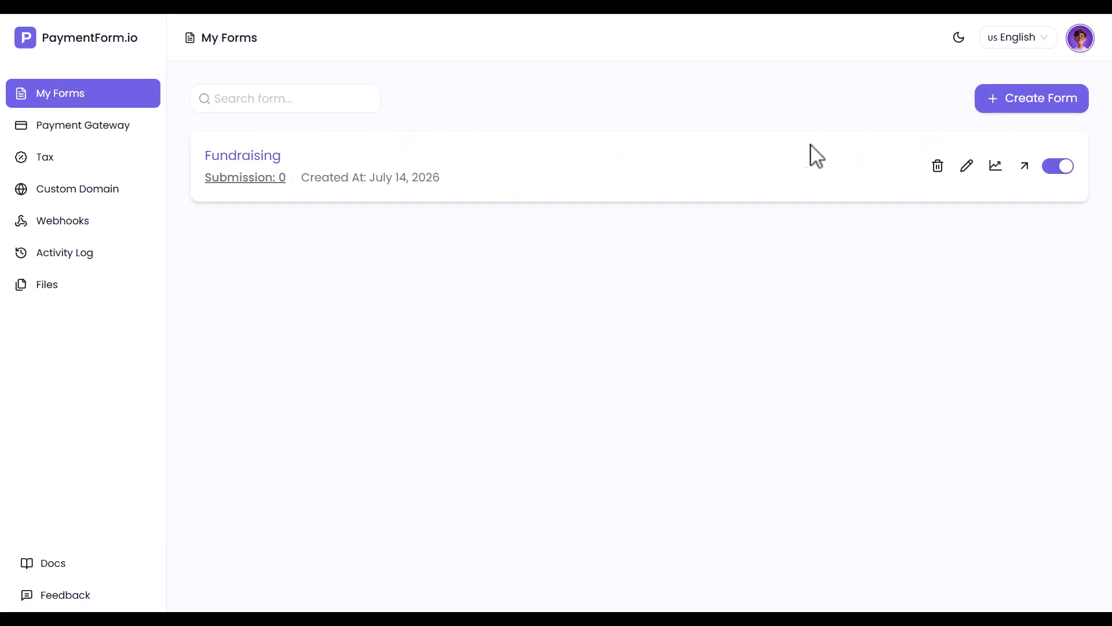
click(966, 166)
click(615, 39)
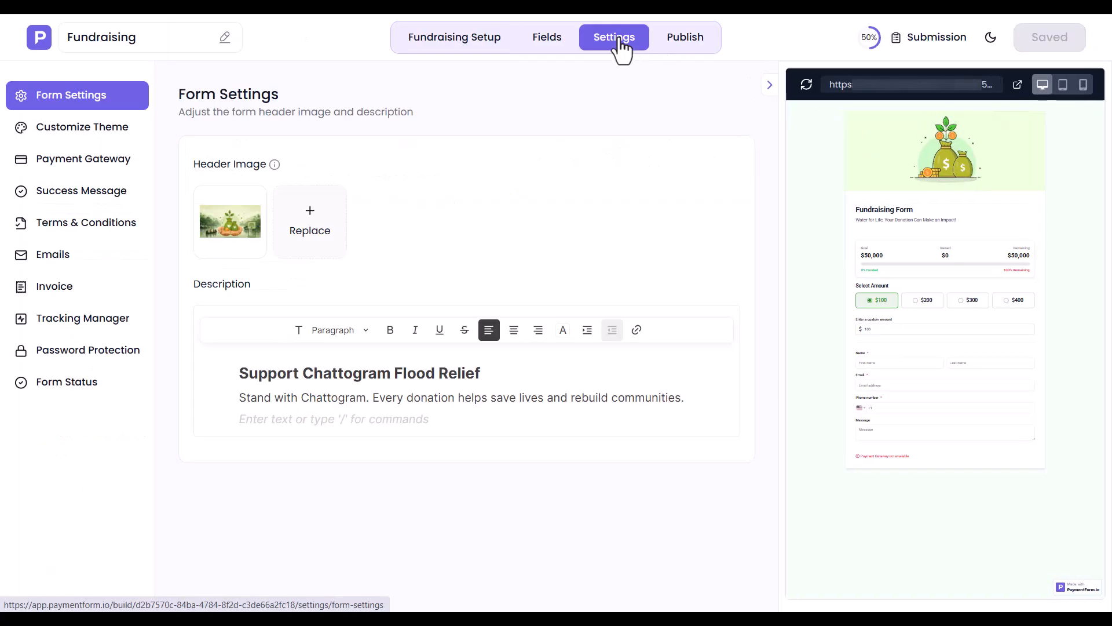
click(115, 161)
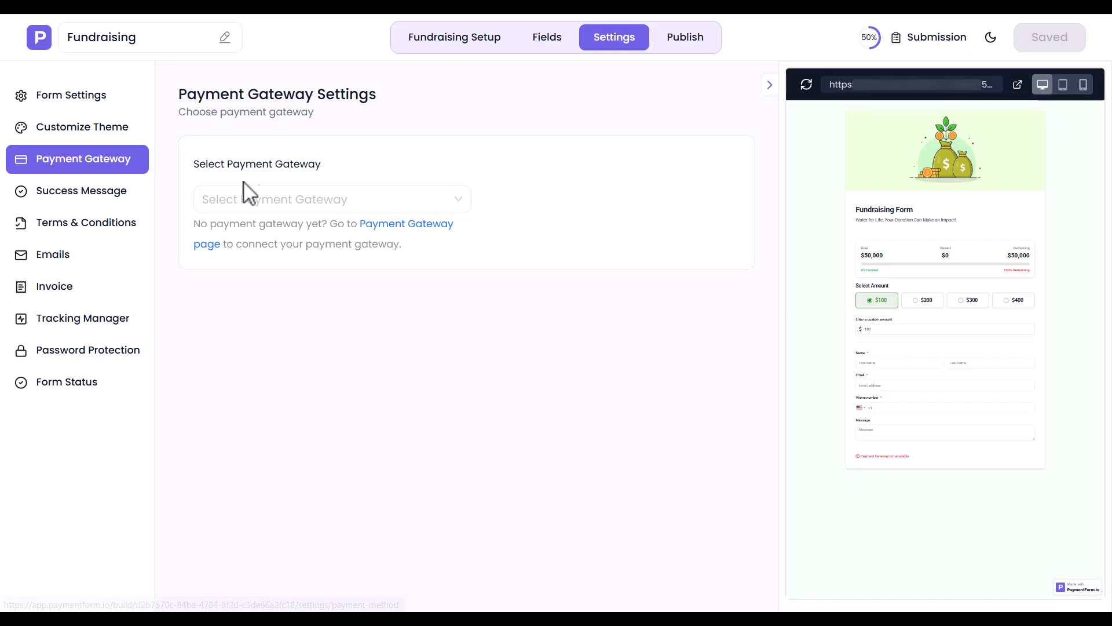
click(295, 197)
click(246, 231)
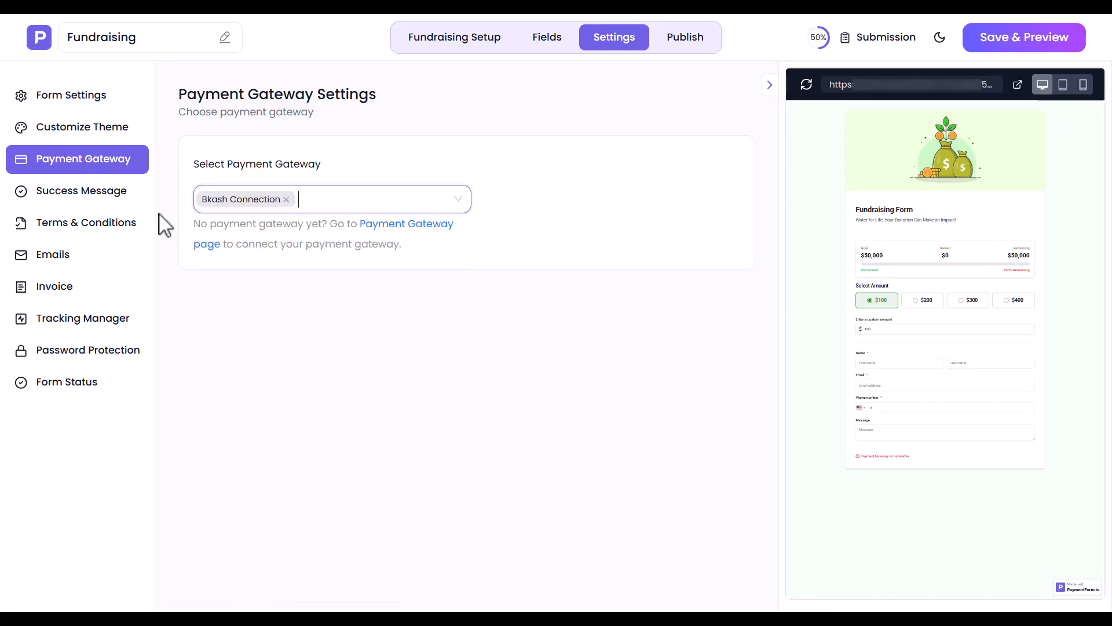
Step: Change the success message to "Thank You for Your Support" with "Your donation brings hope to Chattogram flood-affected families. Thank you for making a difference."
click(53, 197)
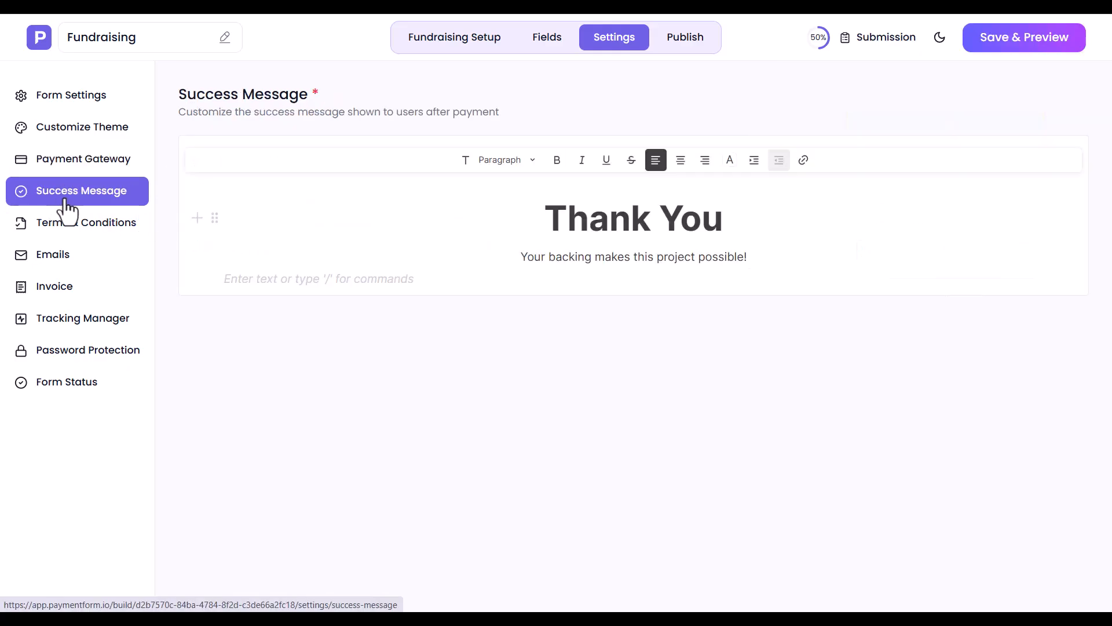
triple_click(632, 232)
text(Thank You for Your Support)
triple_click(565, 270)
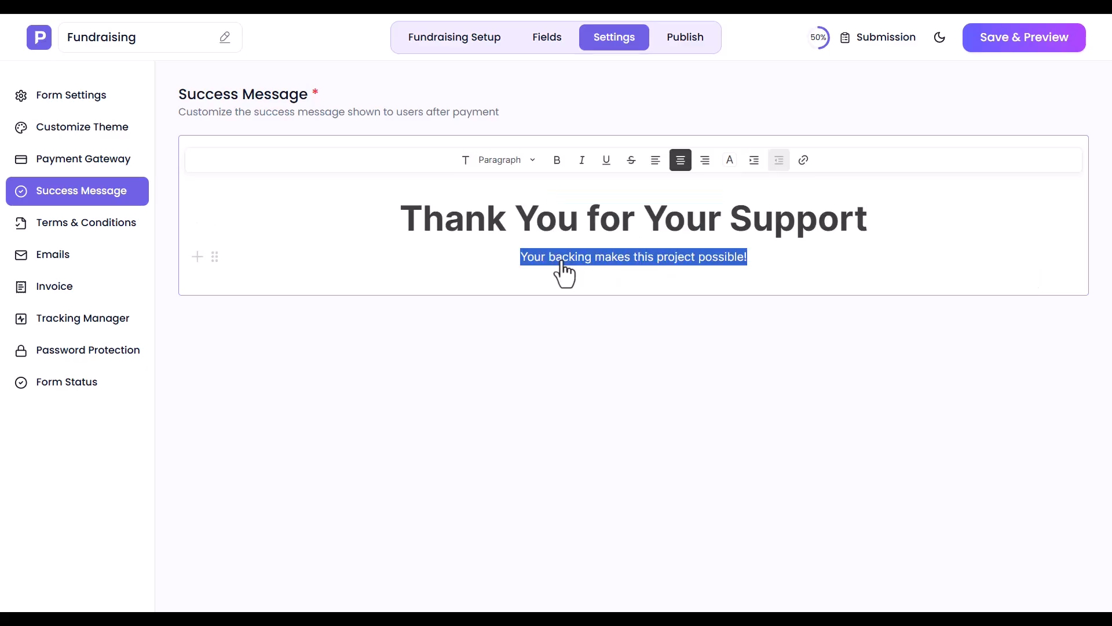
text(Your donation brings hope to Chattogram flood-affected families. Thank you for making a difference.)
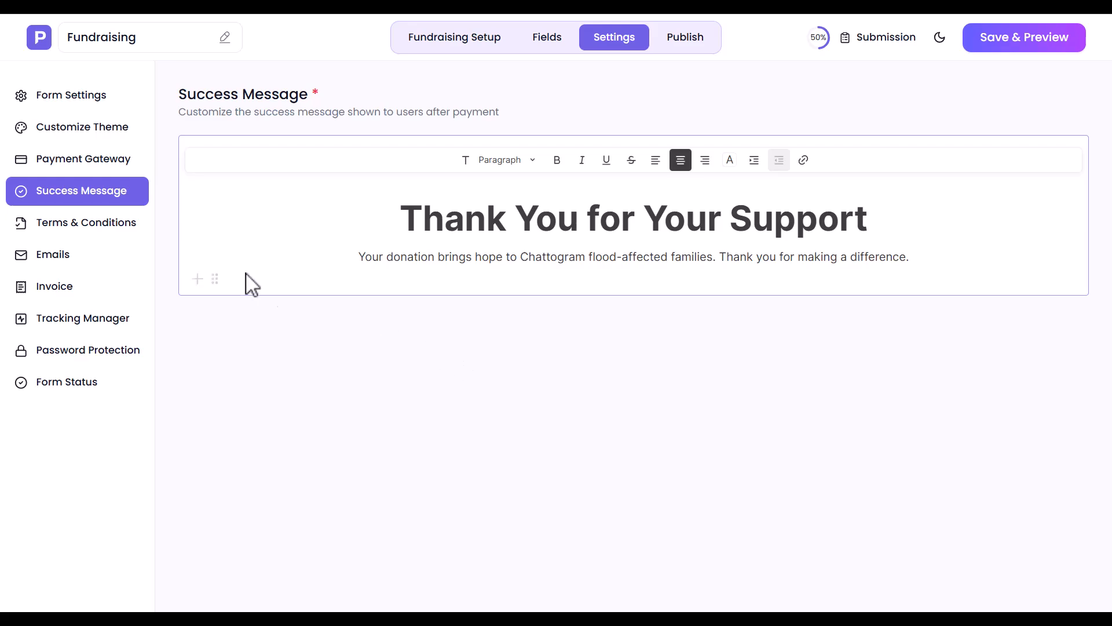
Step: Enable terms and conditions for the form and review the agreement label and the terms text
click(64, 225)
click(336, 164)
triple_click(298, 239)
click(299, 239)
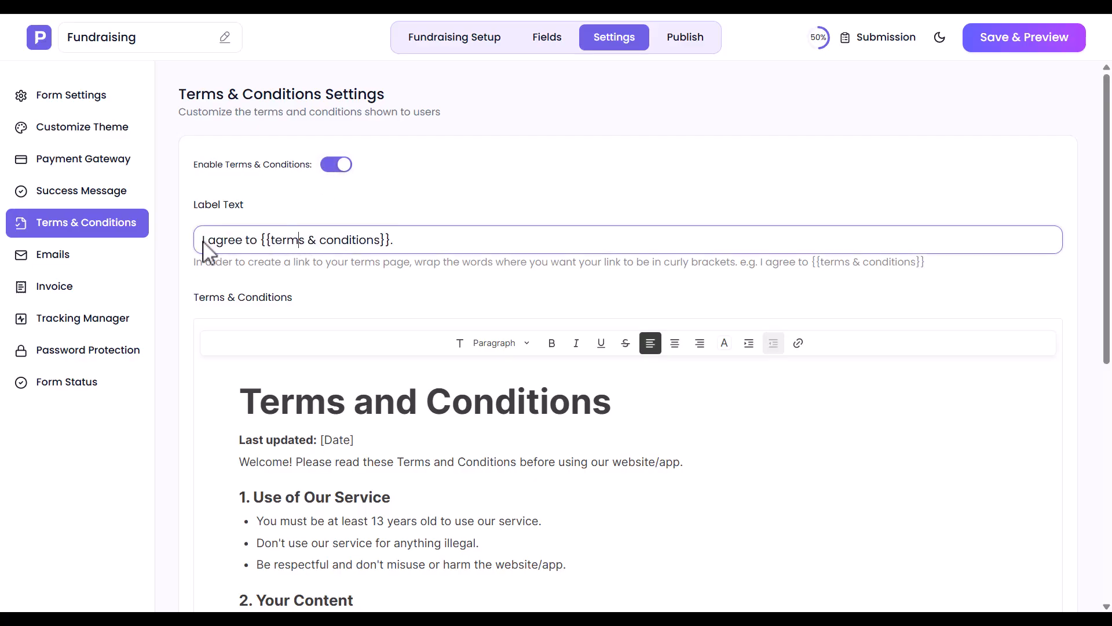
scroll(479, 384, down, 8)
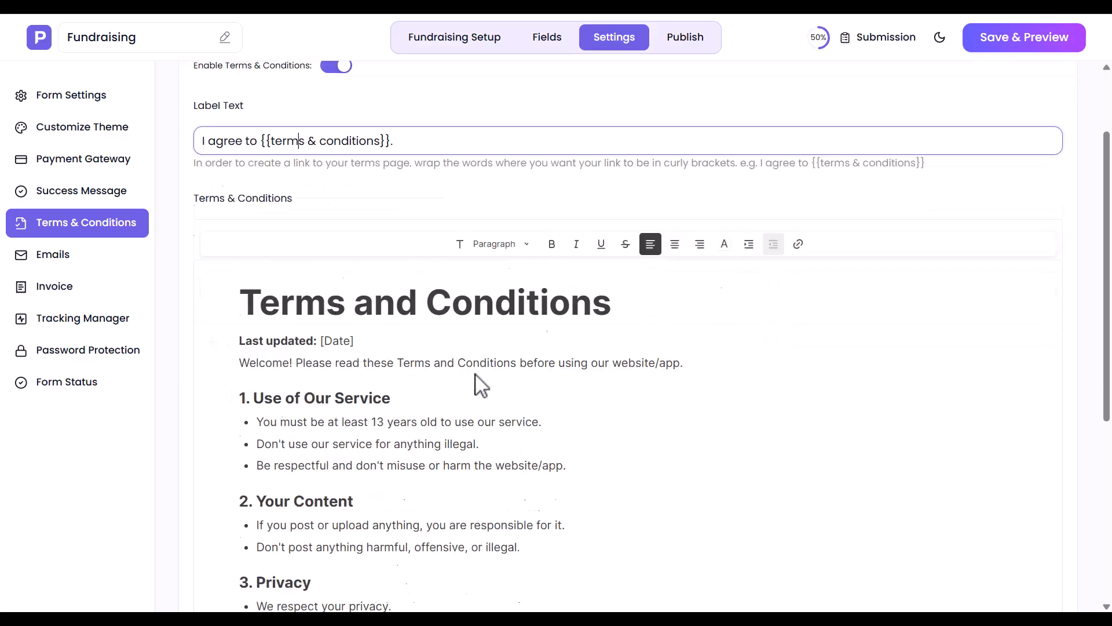
scroll(479, 385, up, 8)
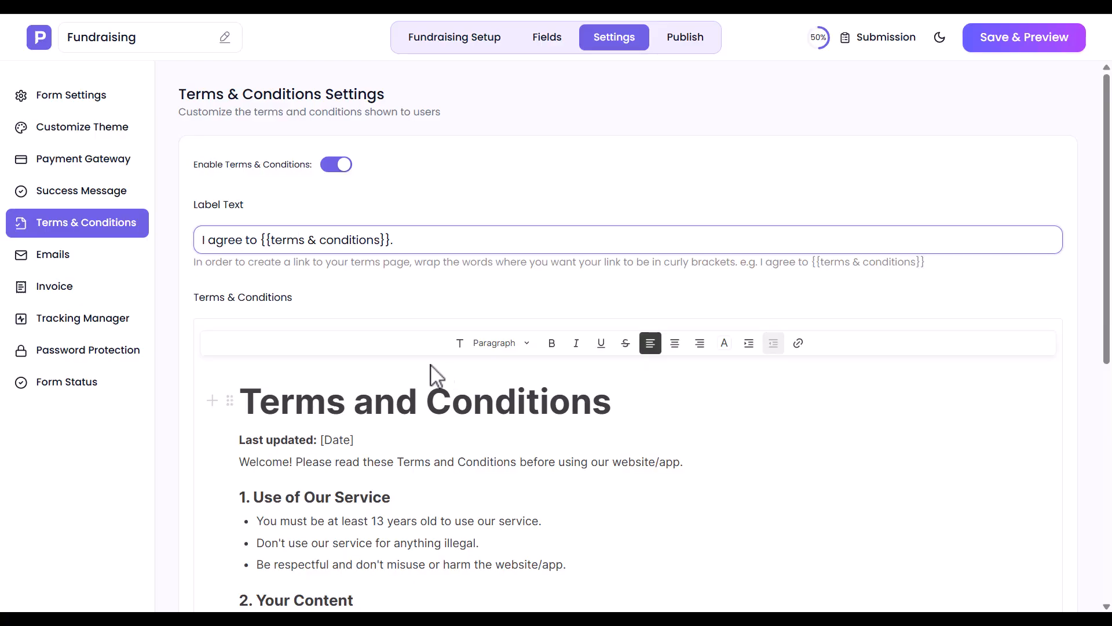
Step: Review the recipient, subject and content settings of the notification email and the autoresponder email
click(54, 259)
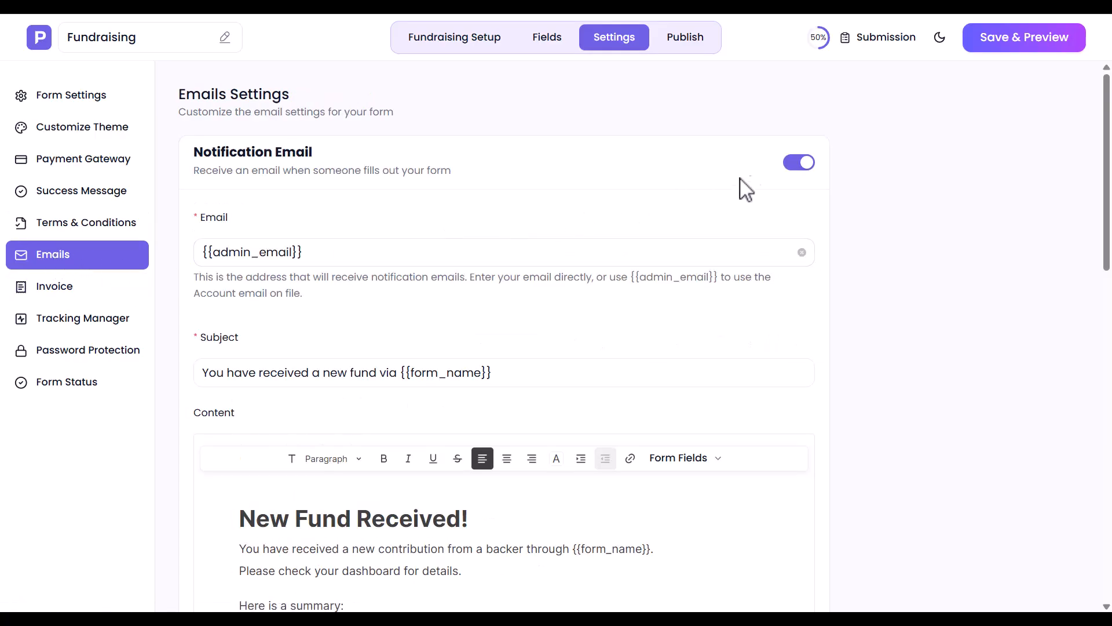
click(272, 253)
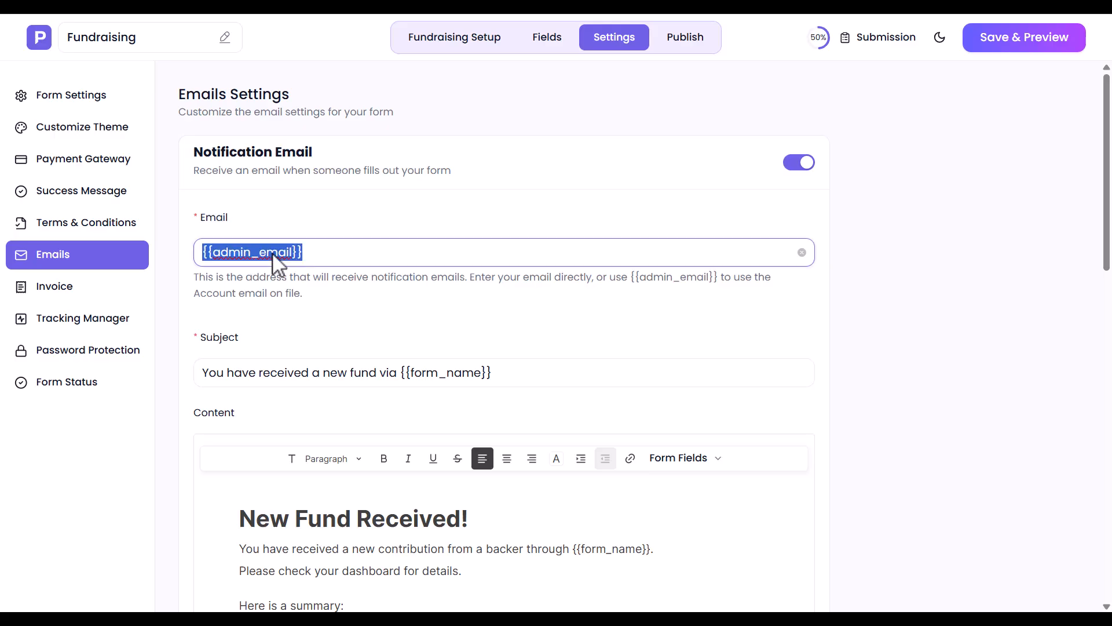
click(392, 378)
scroll(399, 383, down, 1)
scroll(398, 383, down, 8)
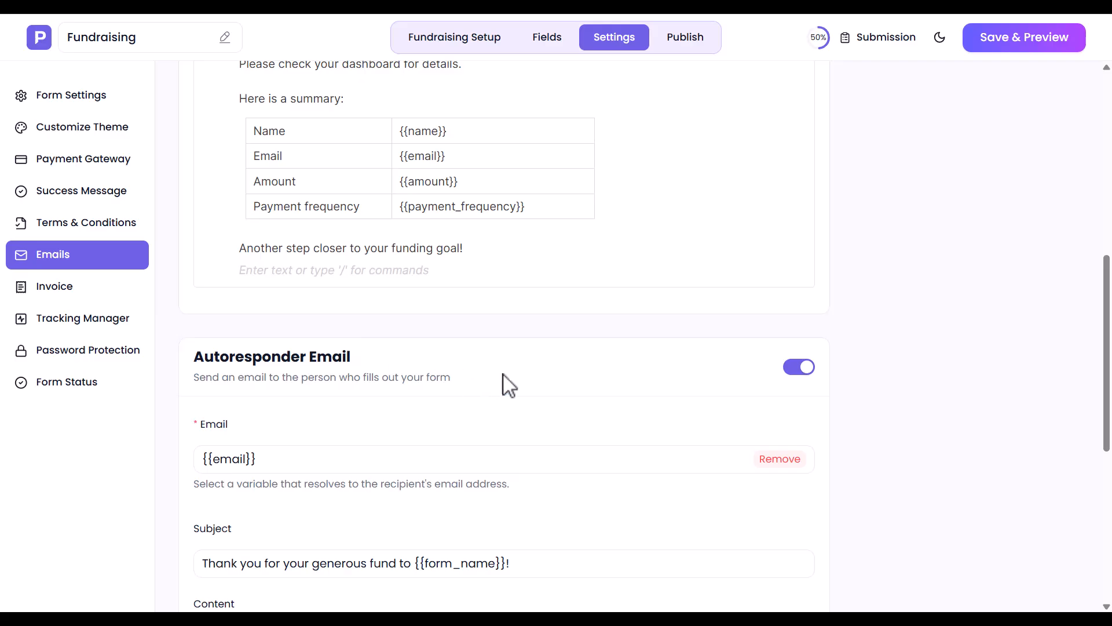
click(796, 367)
click(796, 367)
click(303, 463)
scroll(303, 467, down, 7)
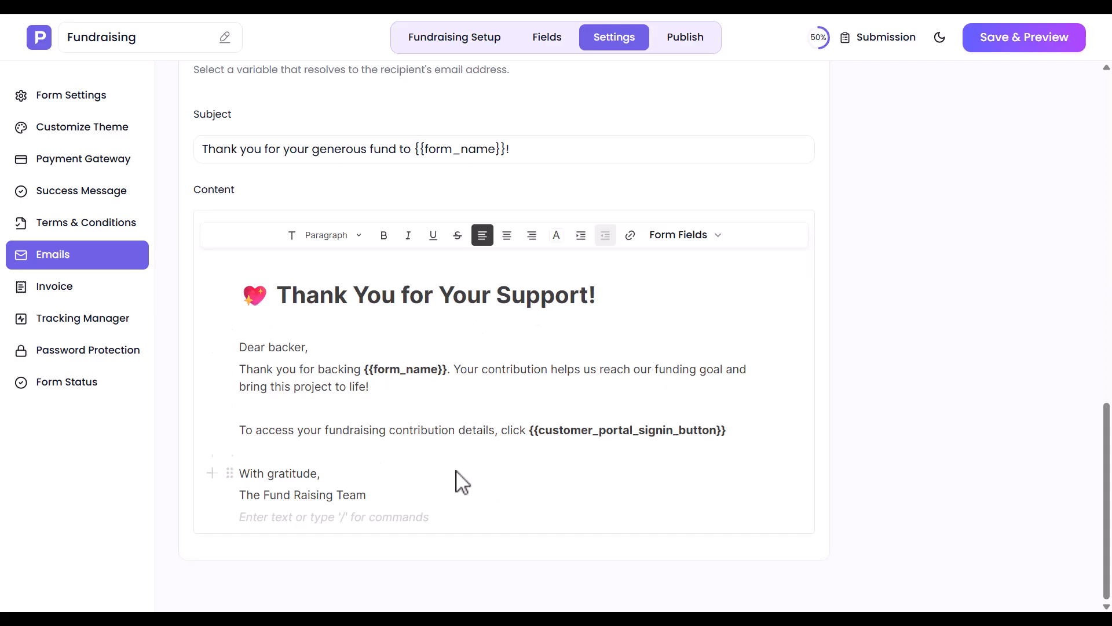
scroll(566, 505, up, 10)
scroll(566, 505, up, 3)
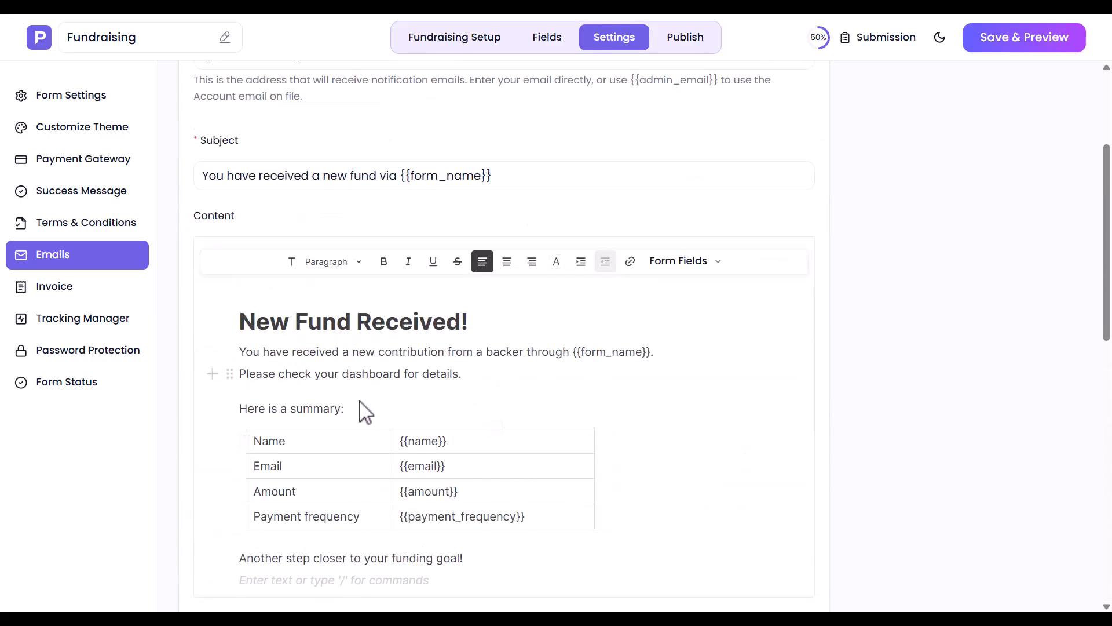
Step: Upload the "ChatGPT Image Jul 14, 2026, 12_15_58 PM.png" picture as the invoice logo
click(58, 288)
scroll(350, 335, up, 3)
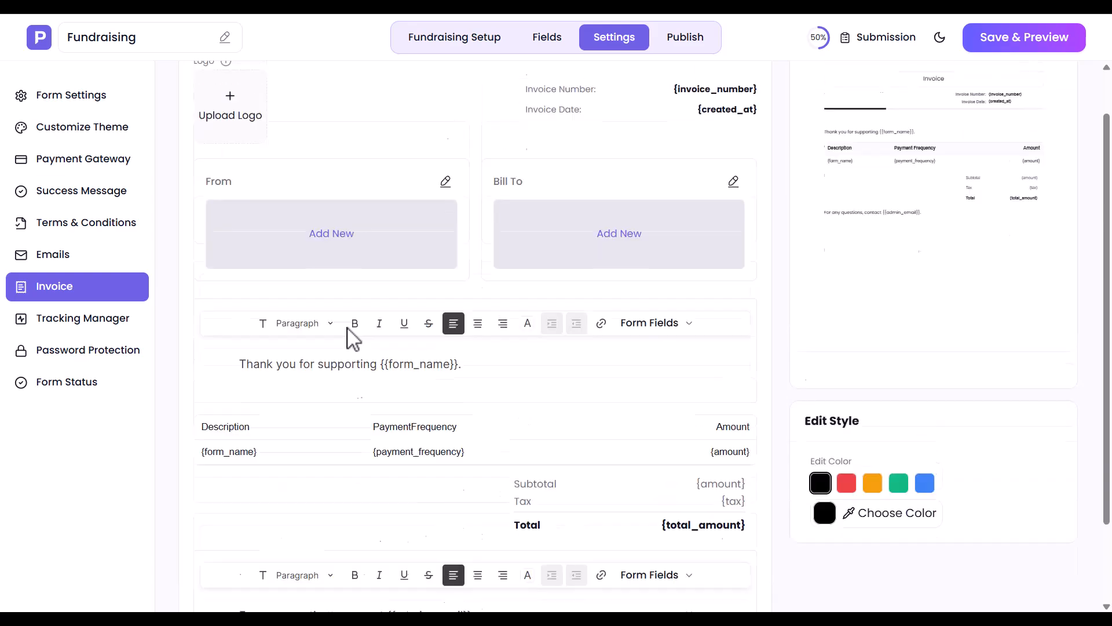
click(238, 199)
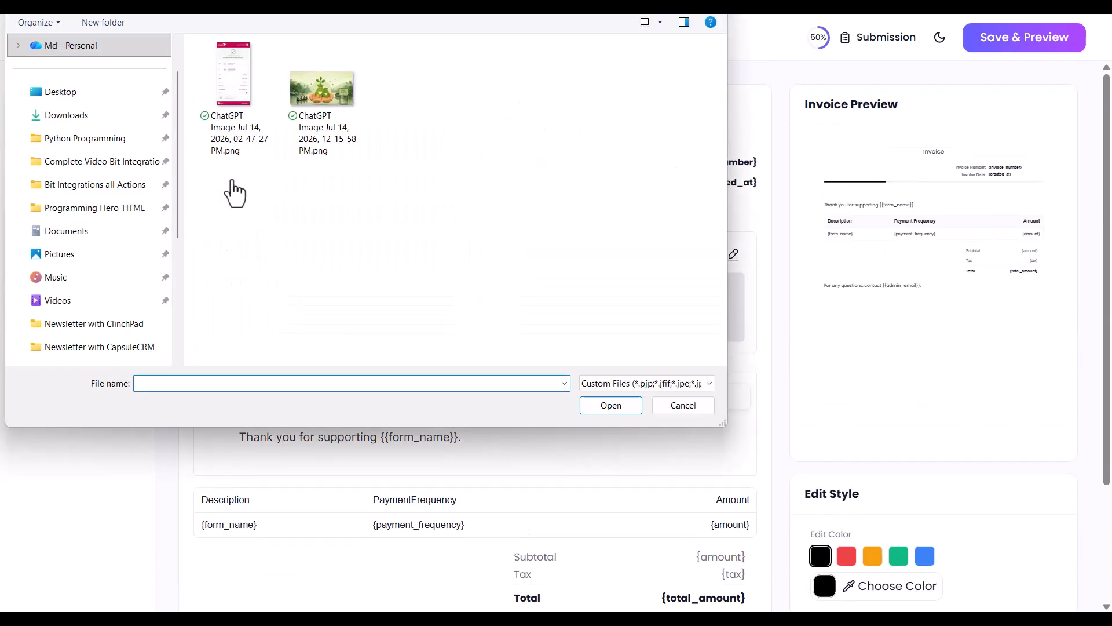
double_click(318, 129)
Step: Fill in the invoice sender's name, email and mobile number, and choose Bangladesh as the country
click(349, 318)
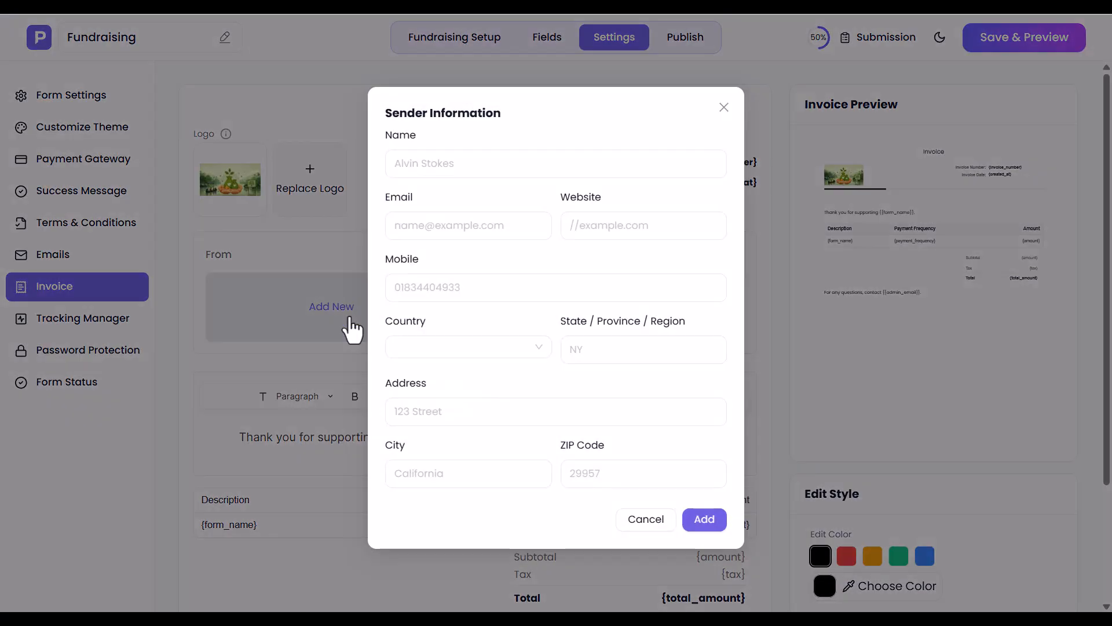
click(537, 168)
click(467, 226)
text(n...m)
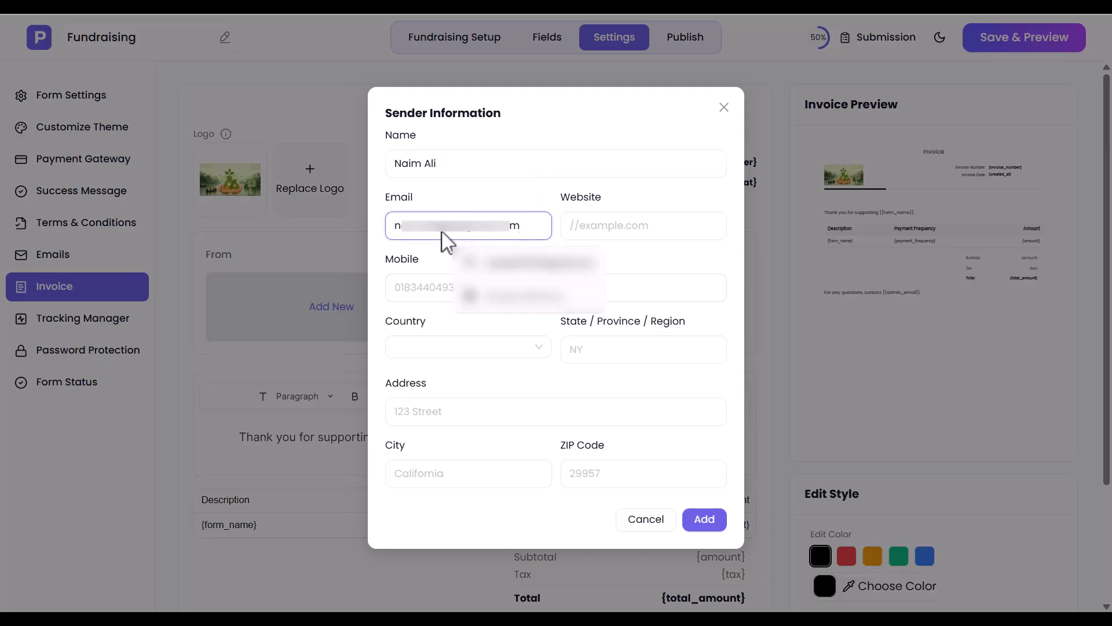
click(408, 291)
click(453, 347)
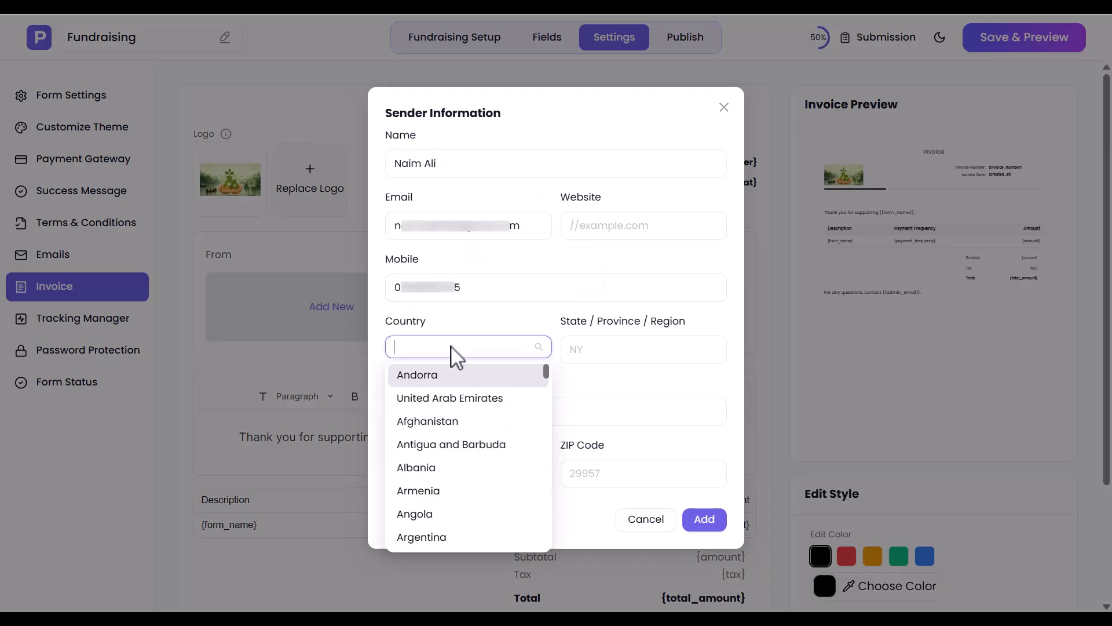
text(Bang)
click(446, 385)
Step: Enter the sender's street address, city and ZIP code, and add the sender information to the invoice
click(453, 416)
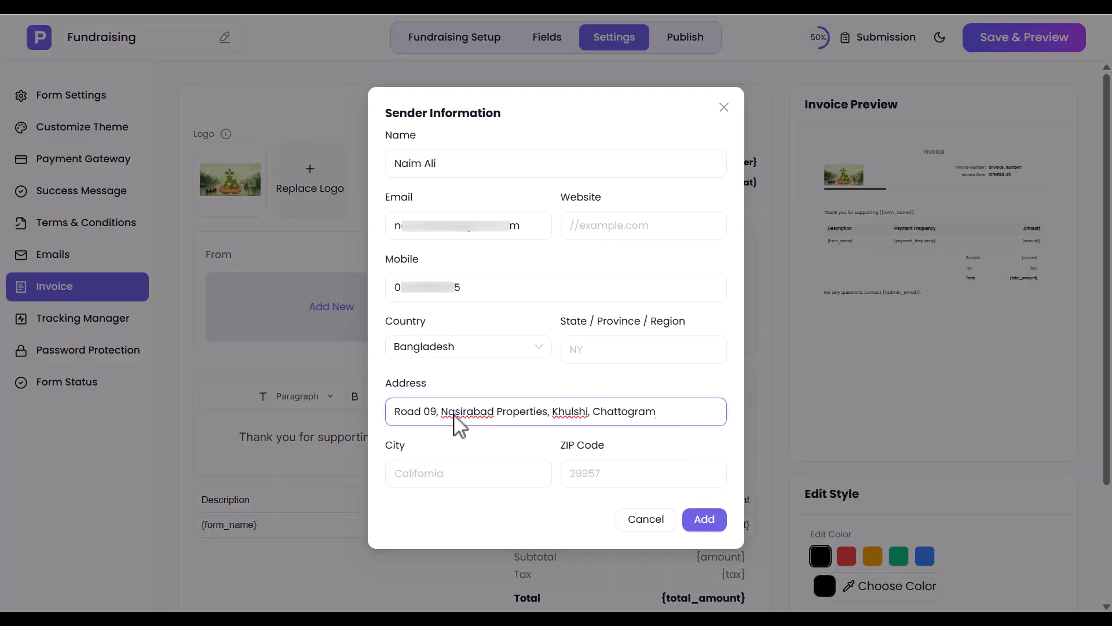
click(449, 477)
text(Chattogram)
click(611, 484)
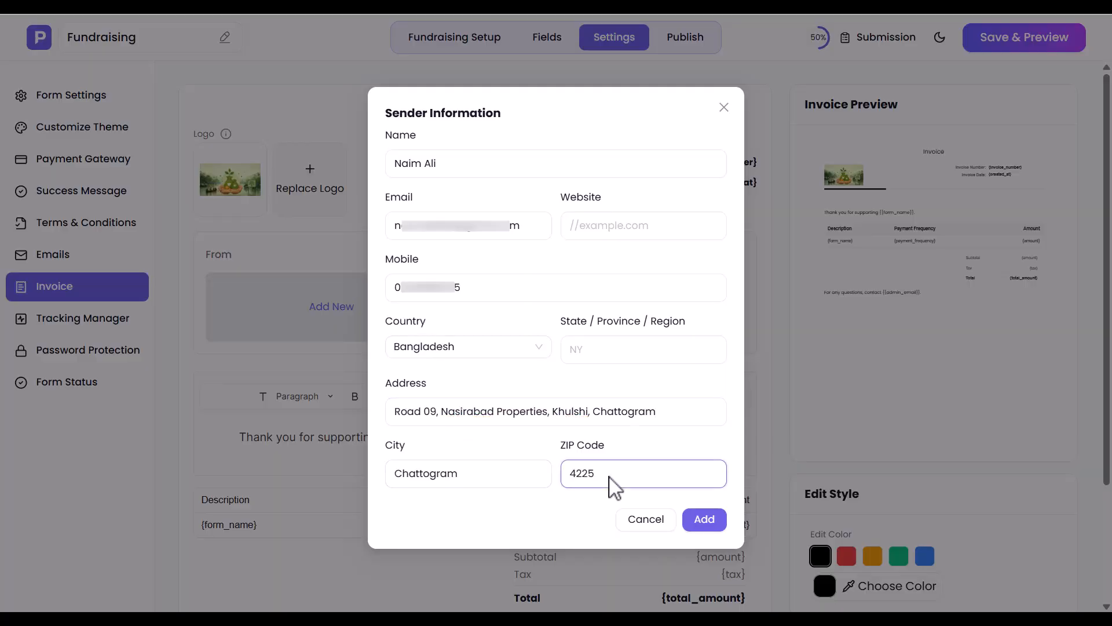
click(703, 520)
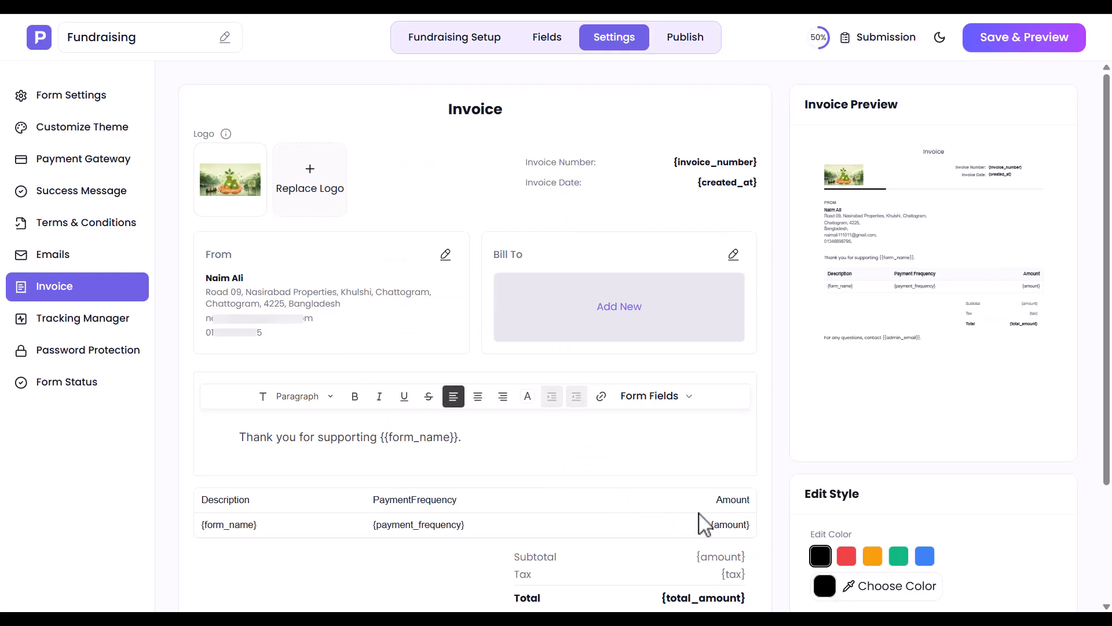
Step: Add the invoice's Bill To details using the Name, Email and Phone number form variables
click(617, 318)
click(742, 307)
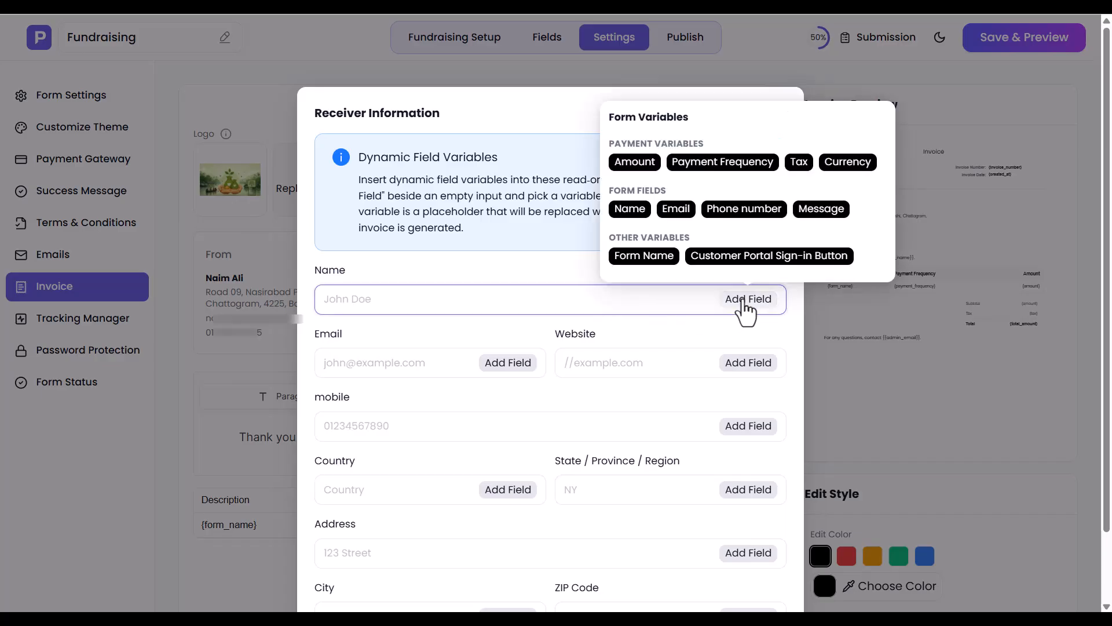
click(626, 210)
click(508, 363)
click(435, 272)
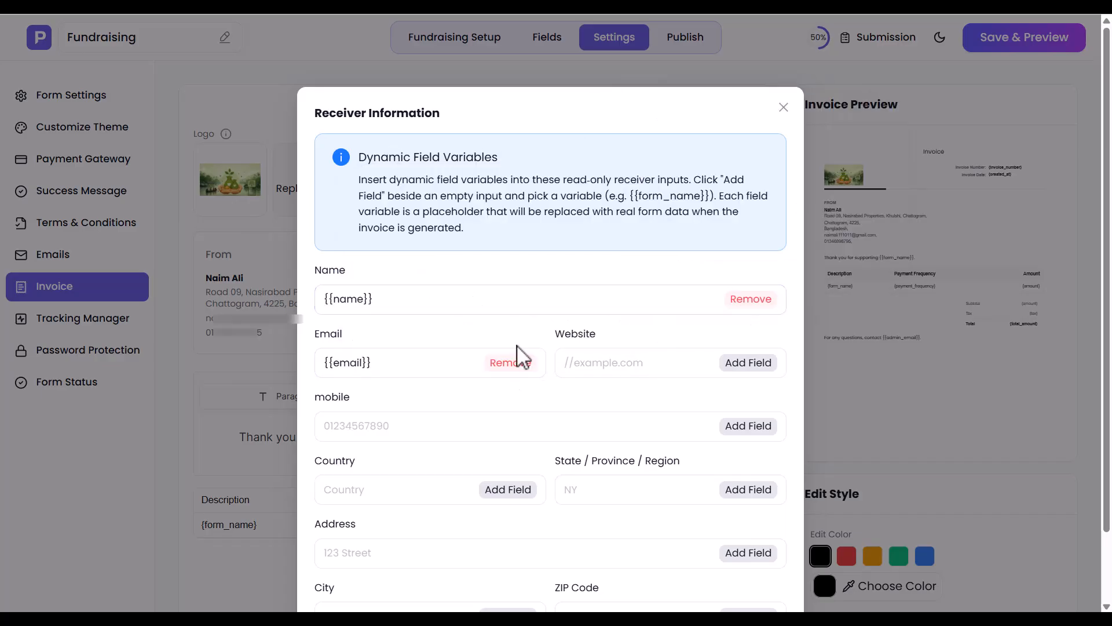
click(747, 427)
click(684, 332)
scroll(727, 348, down, 2)
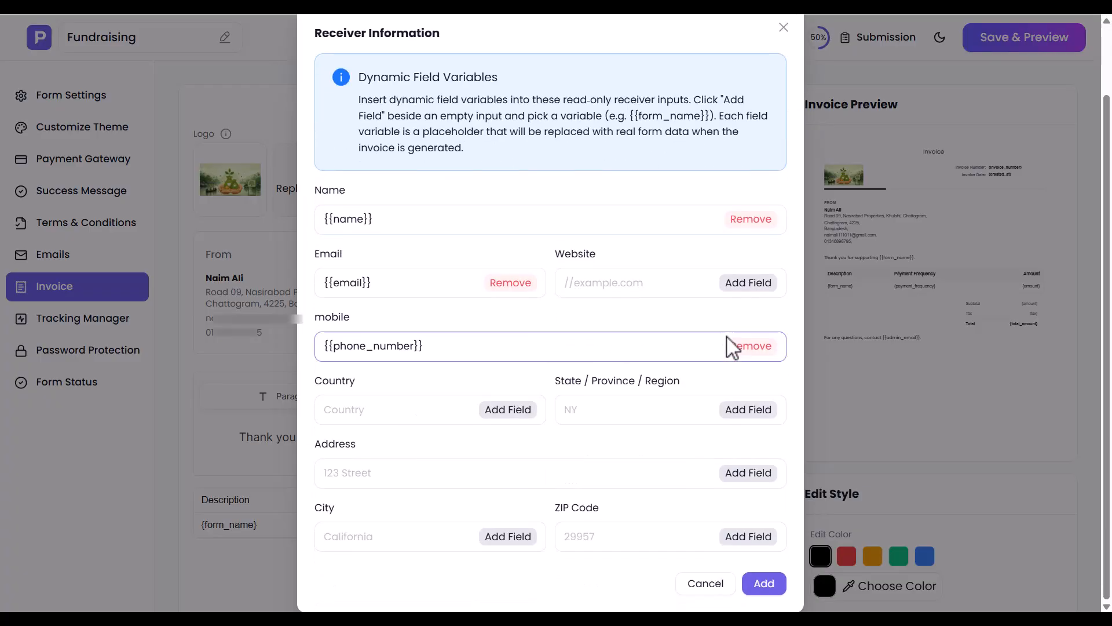
click(764, 583)
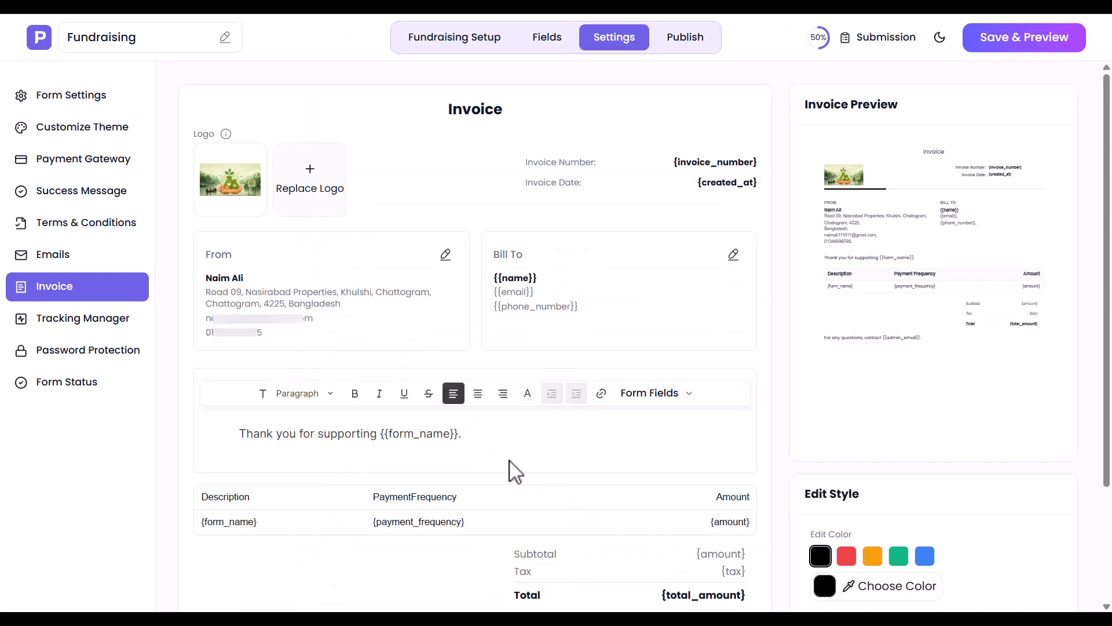
Step: Try switching on Meta Pixel and Google Analytics tracking for the form
click(58, 319)
click(633, 155)
click(634, 155)
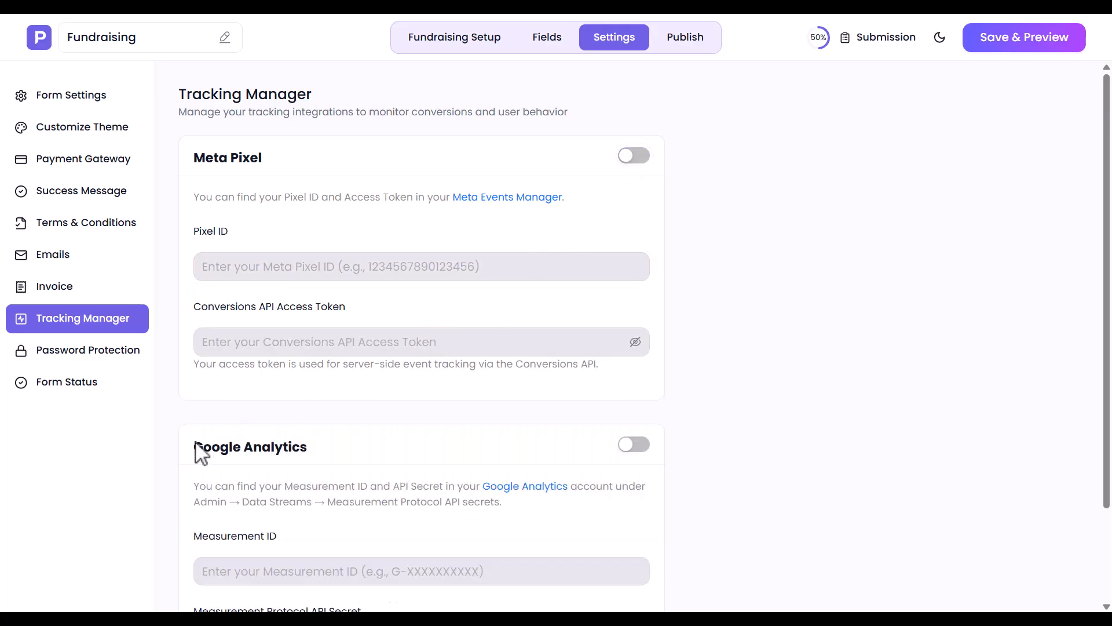
click(634, 444)
click(634, 444)
scroll(637, 451, down, 1)
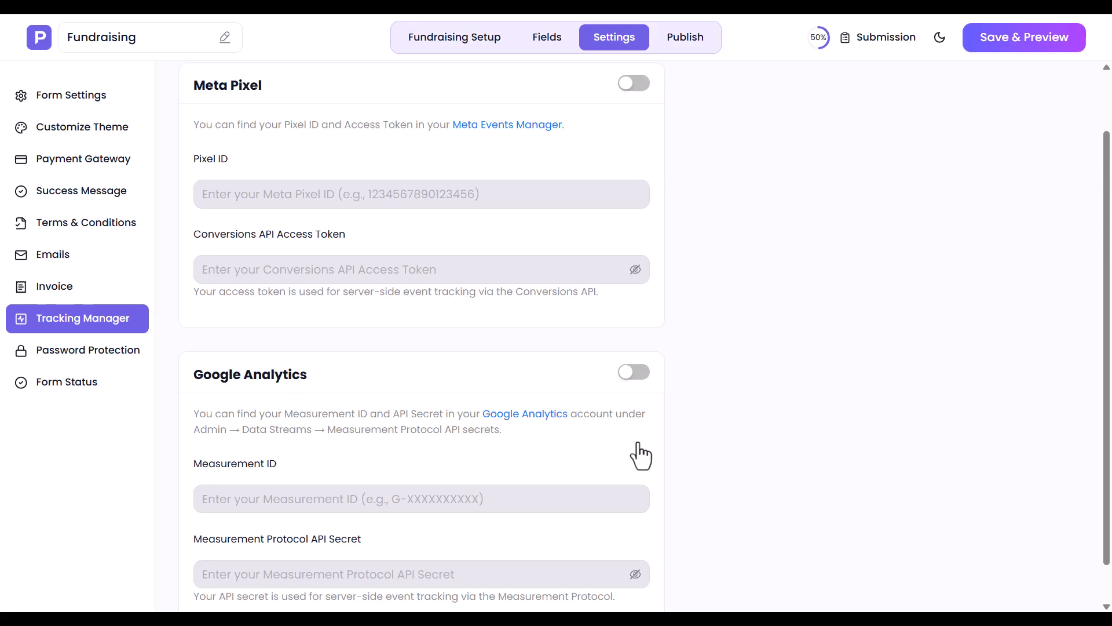
Step: Try enabling password protection for the form with a form password
click(35, 363)
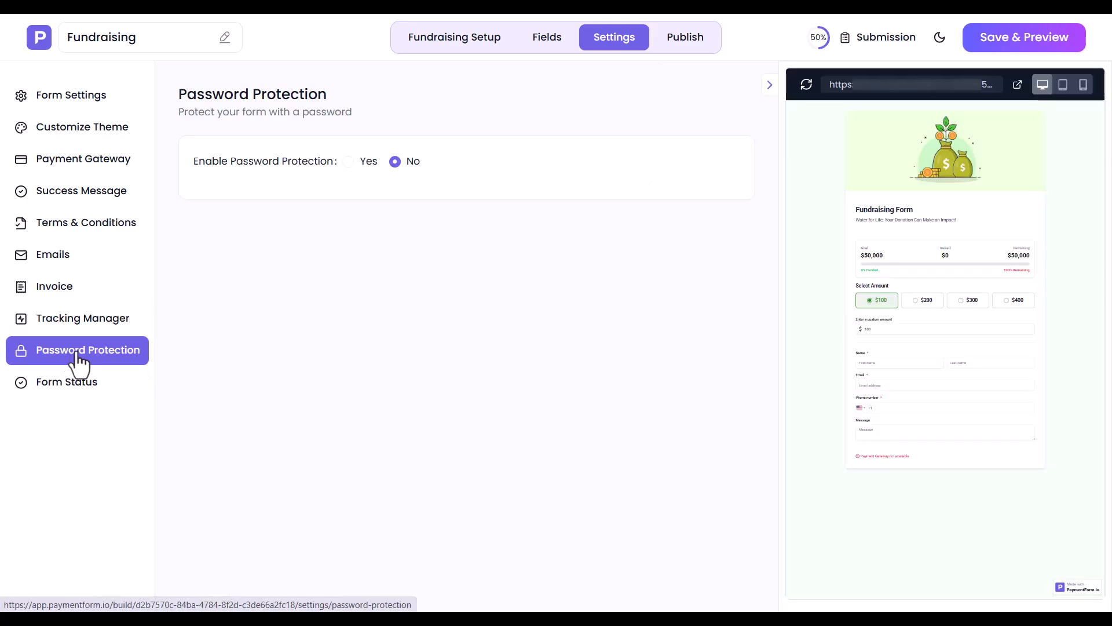
click(348, 163)
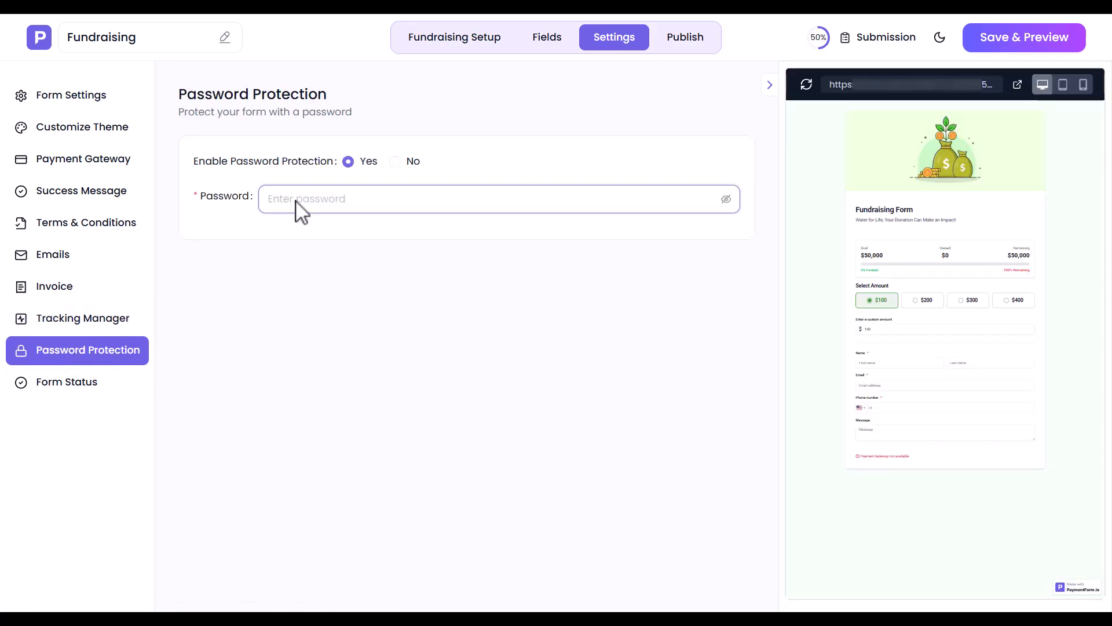
click(395, 163)
Step: Set the form status to expire on a specific date, with expiration 2026-07-30 at 4:30 PM
click(72, 385)
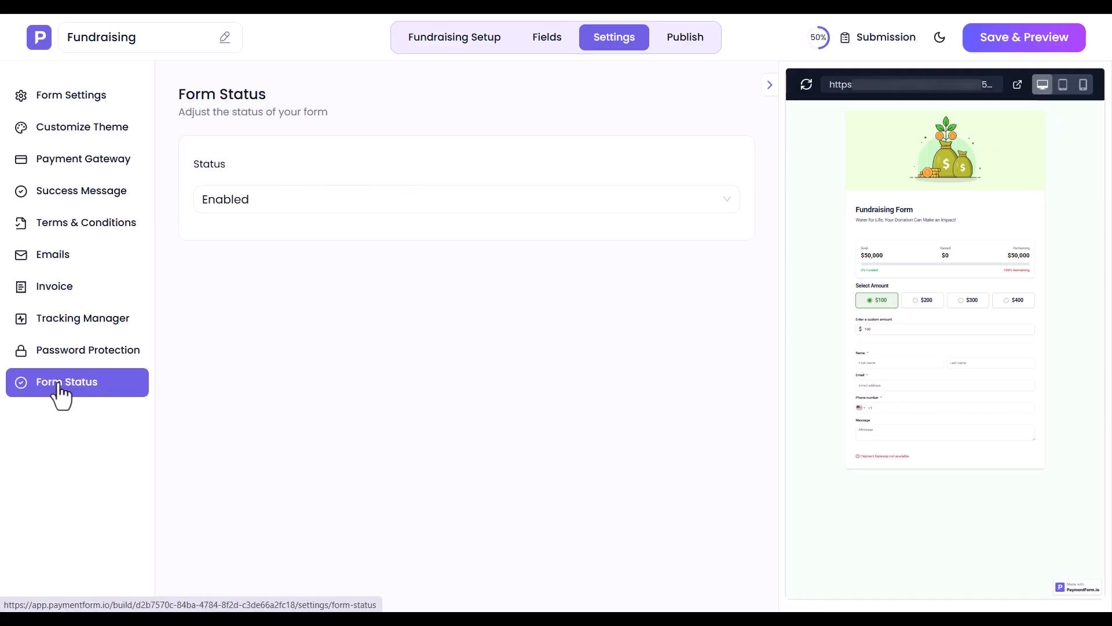
click(240, 211)
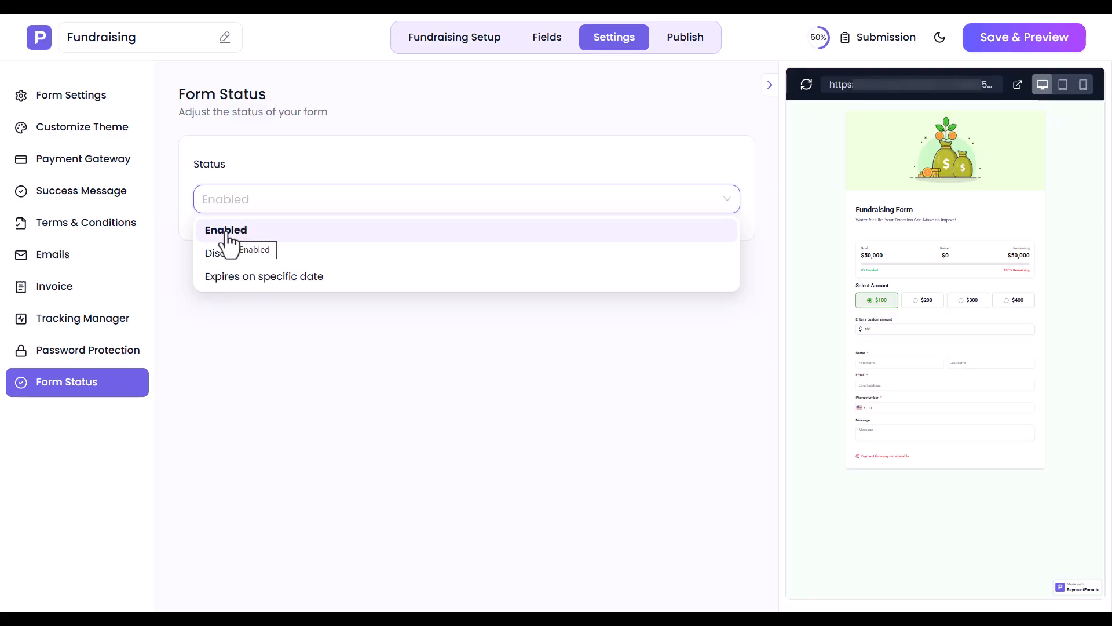
click(241, 278)
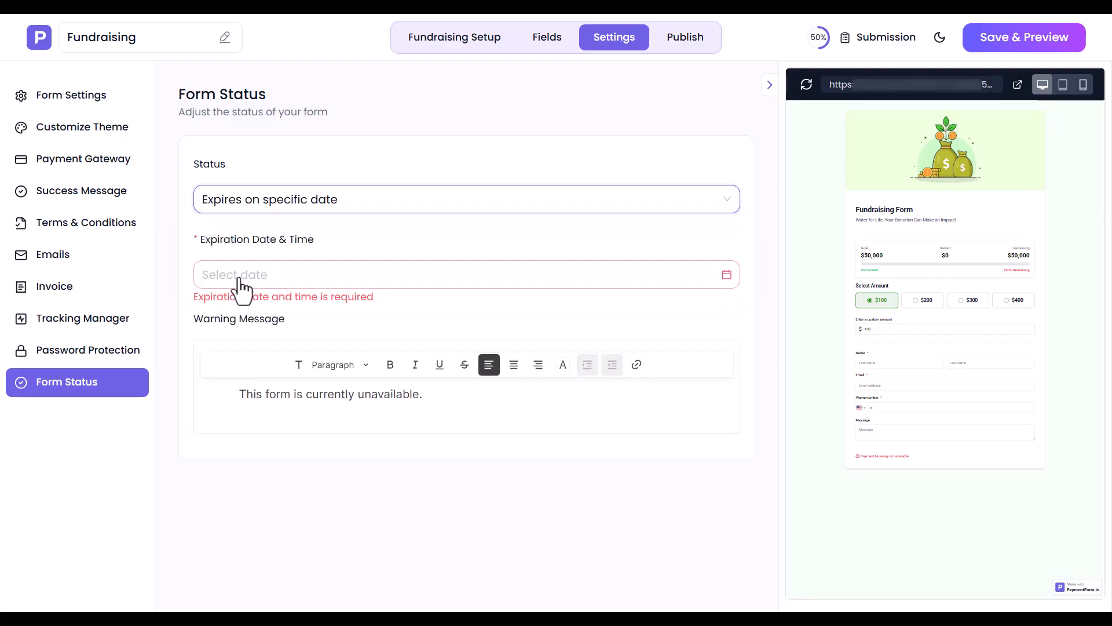
click(244, 278)
click(323, 469)
click(422, 414)
scroll(462, 457, down, 8)
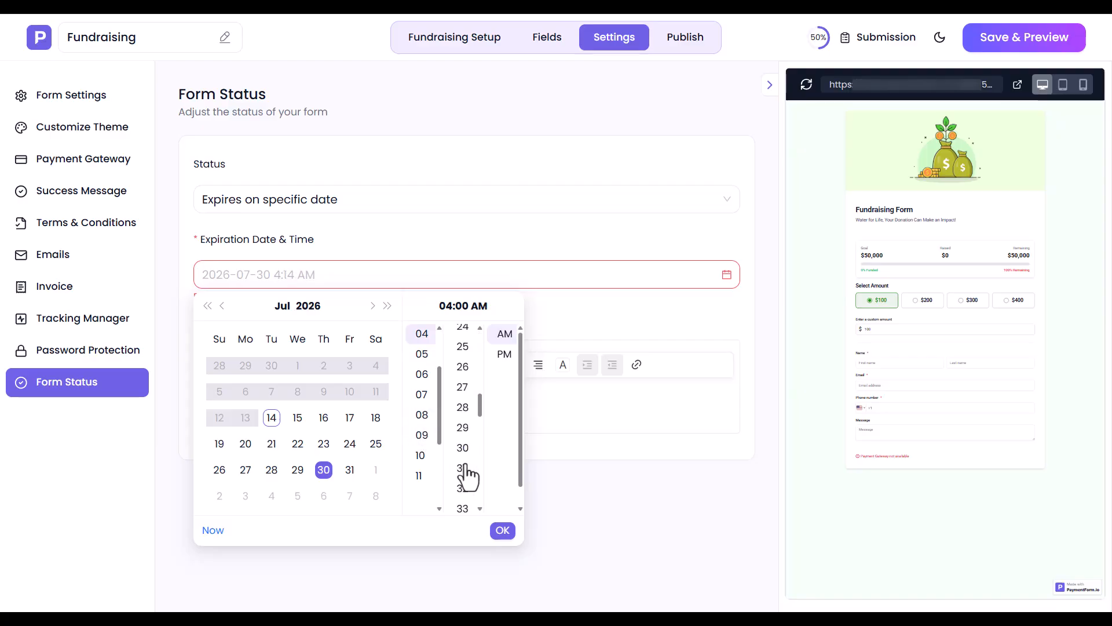
click(463, 456)
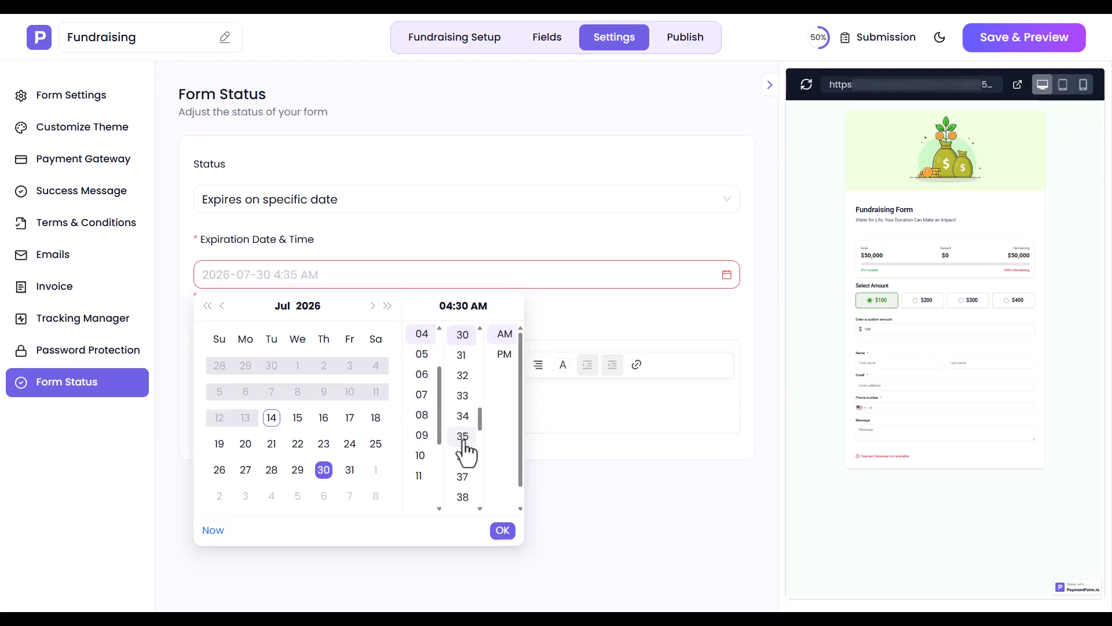
click(504, 355)
click(501, 531)
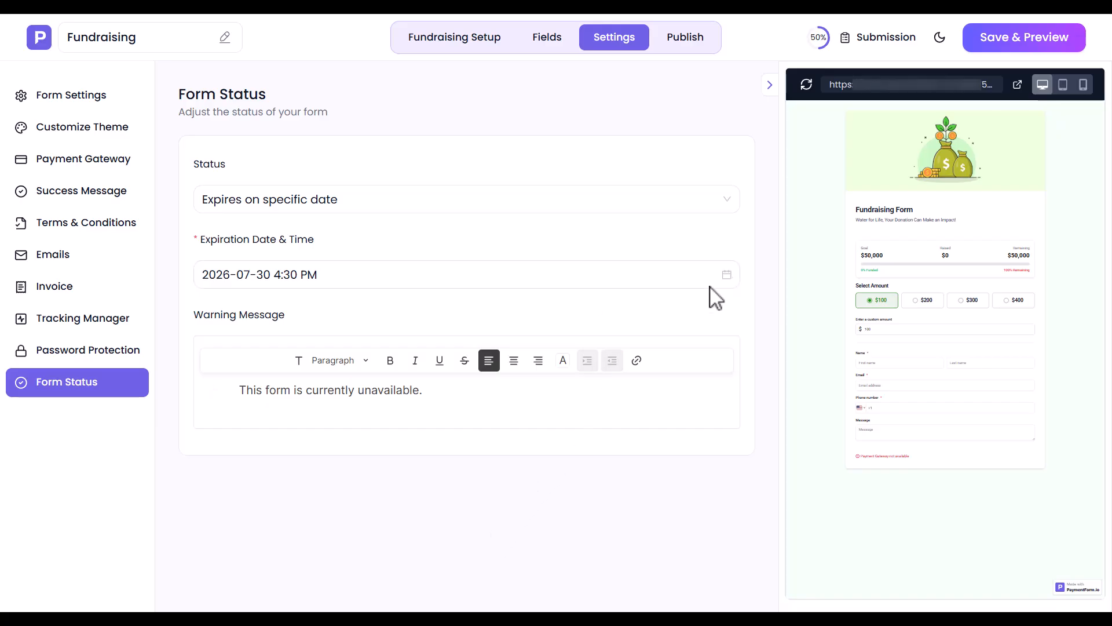
Step: Save the form and open its publishing options
click(1037, 49)
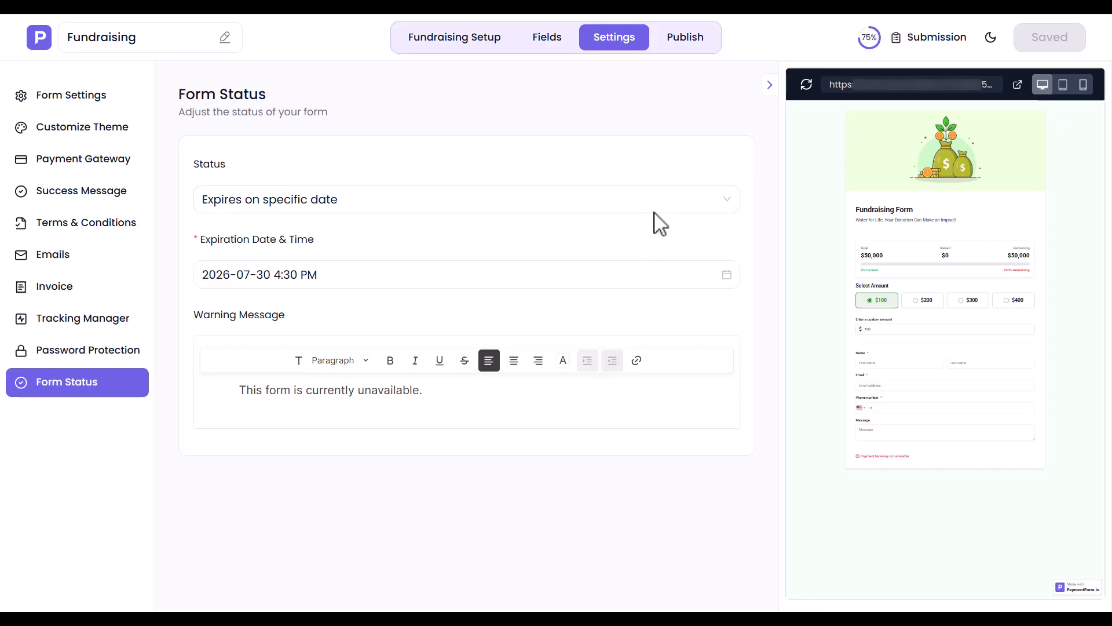
click(680, 40)
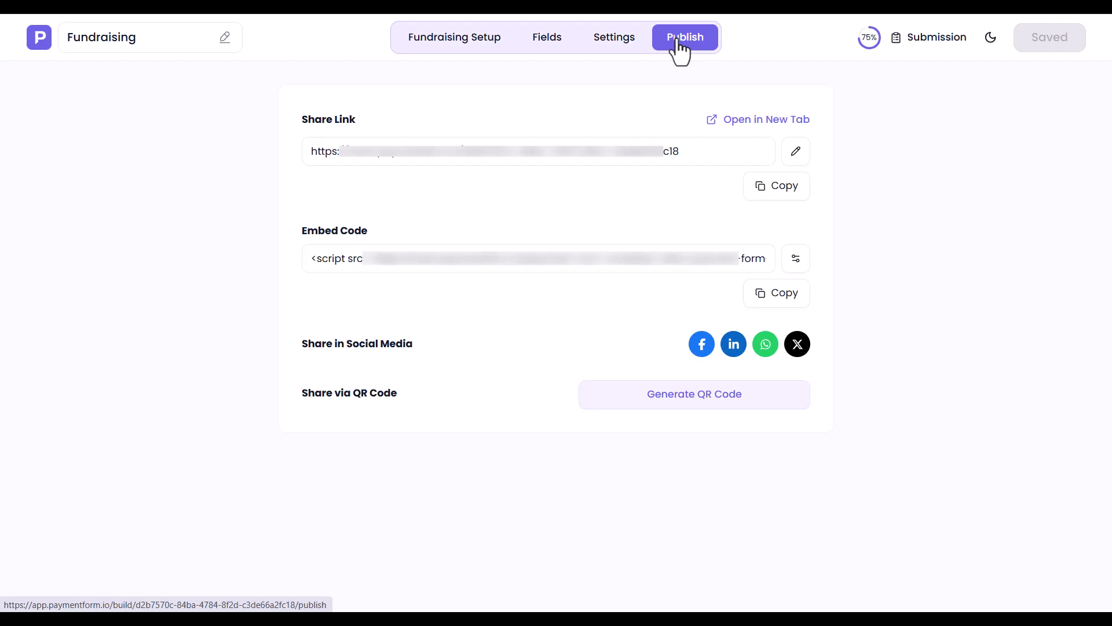
Step: Examine the share link and embed code, then open the published form in a new tab and look through it
click(458, 160)
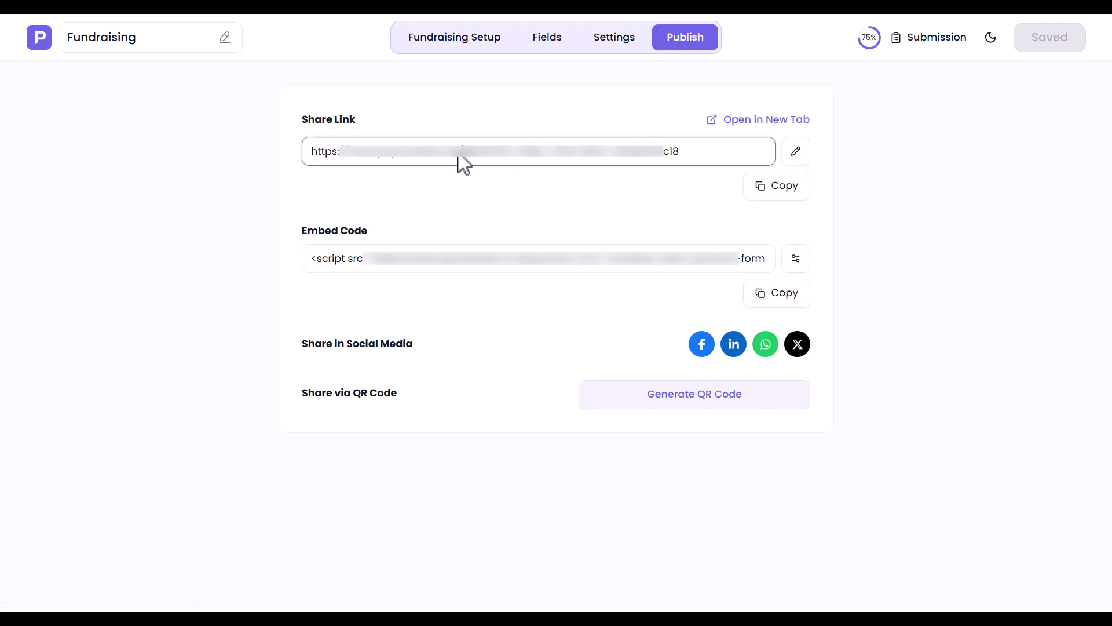
click(549, 263)
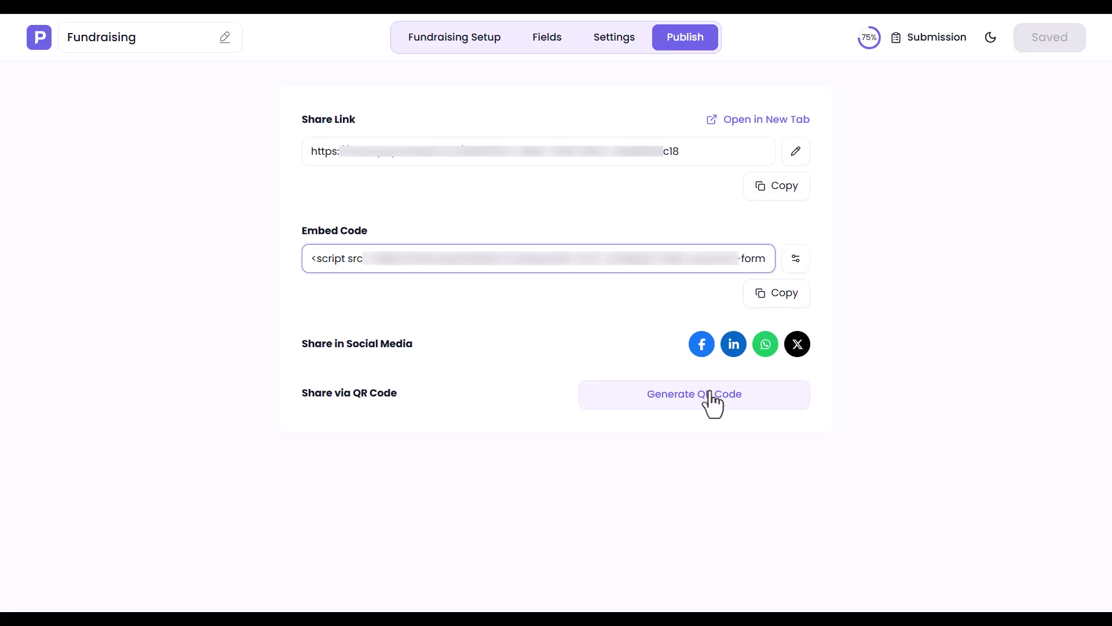
click(761, 122)
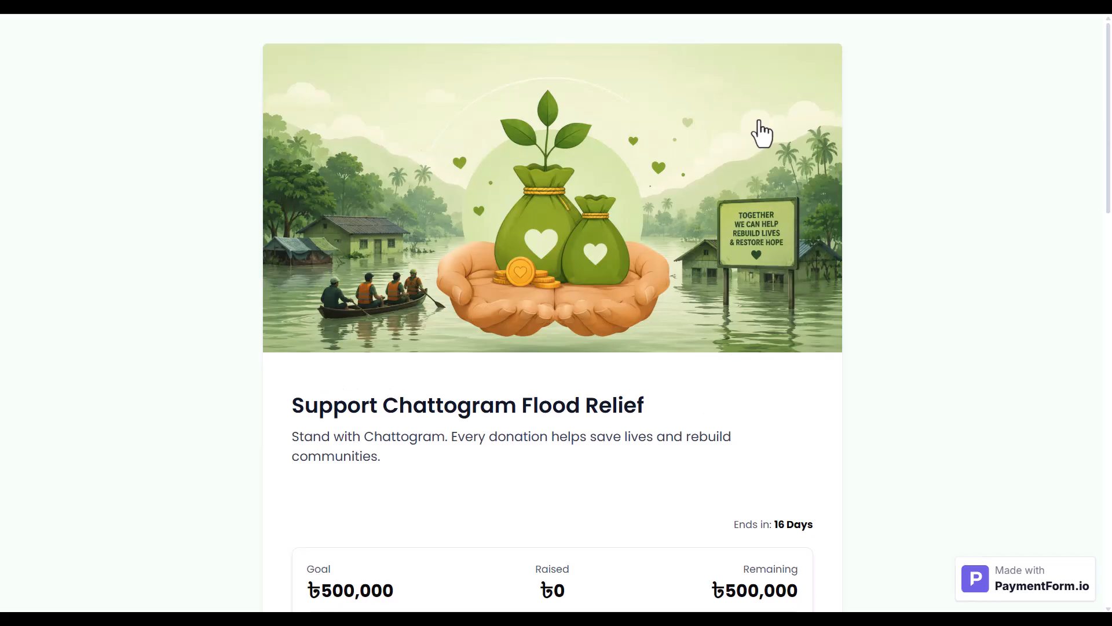
scroll(760, 120, down, 20)
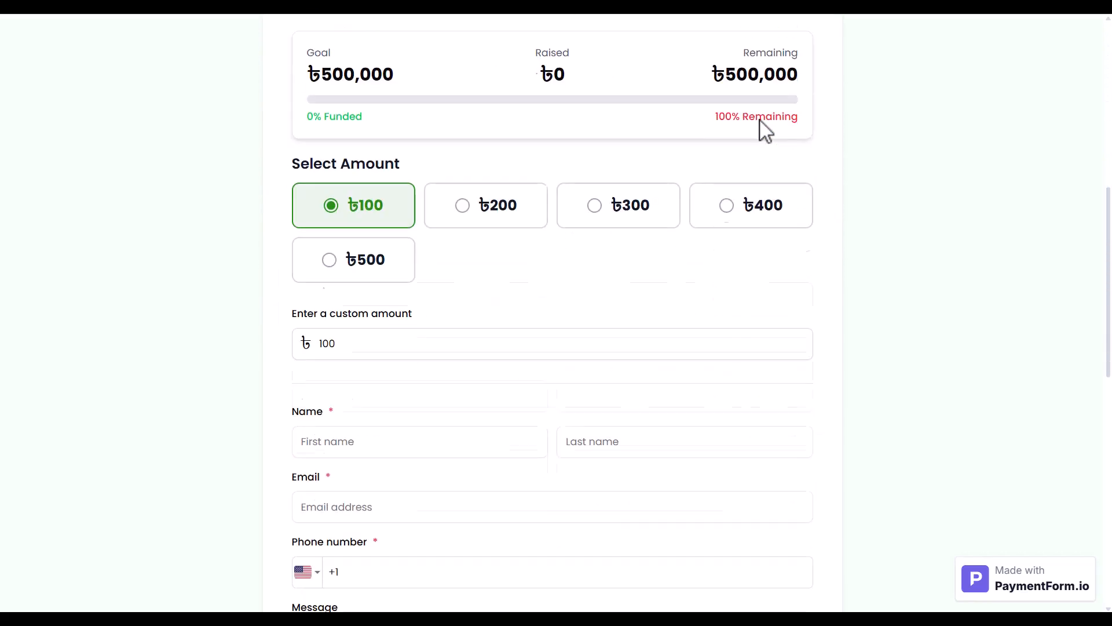
scroll(759, 119, up, 4)
scroll(760, 119, up, 15)
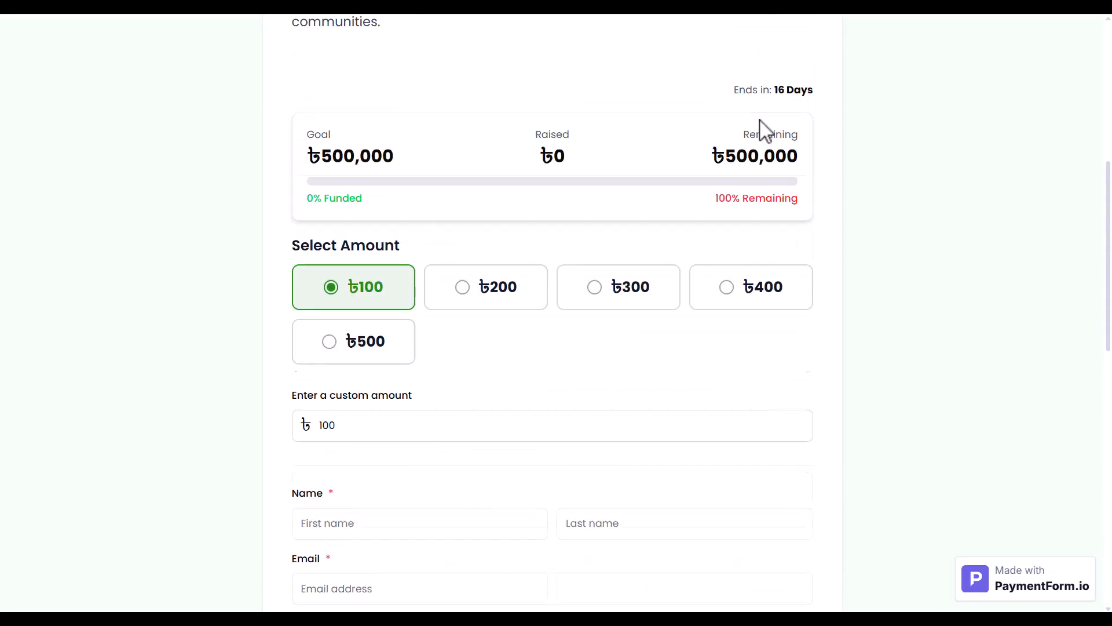
scroll(759, 119, down, 8)
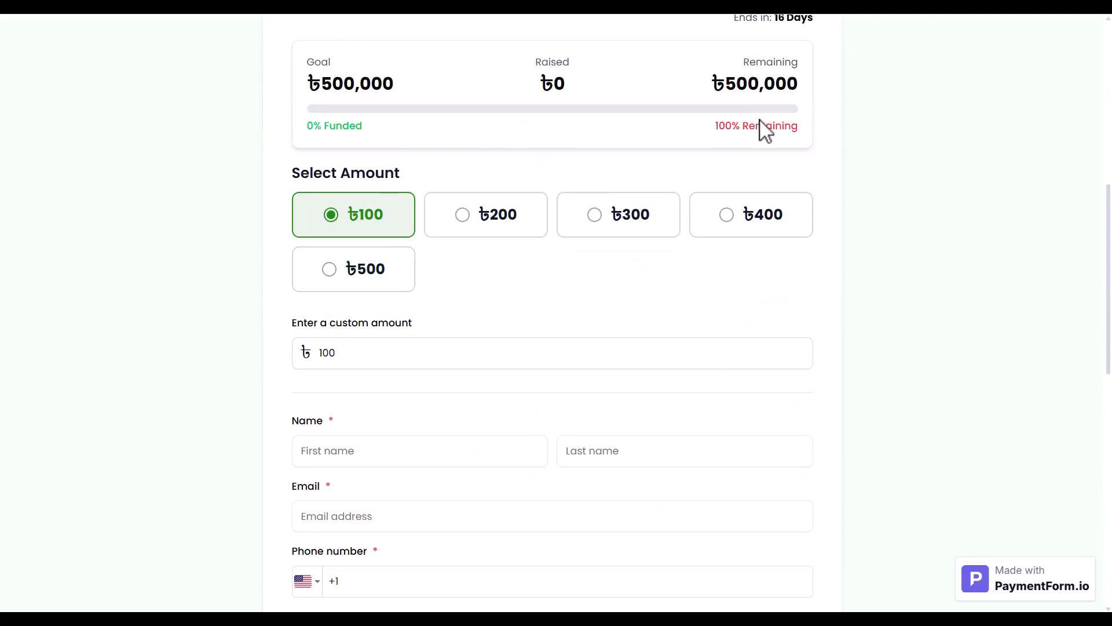
Step: Choose a preset donation amount of ৳300, then replace it with a custom amount of 525
click(620, 225)
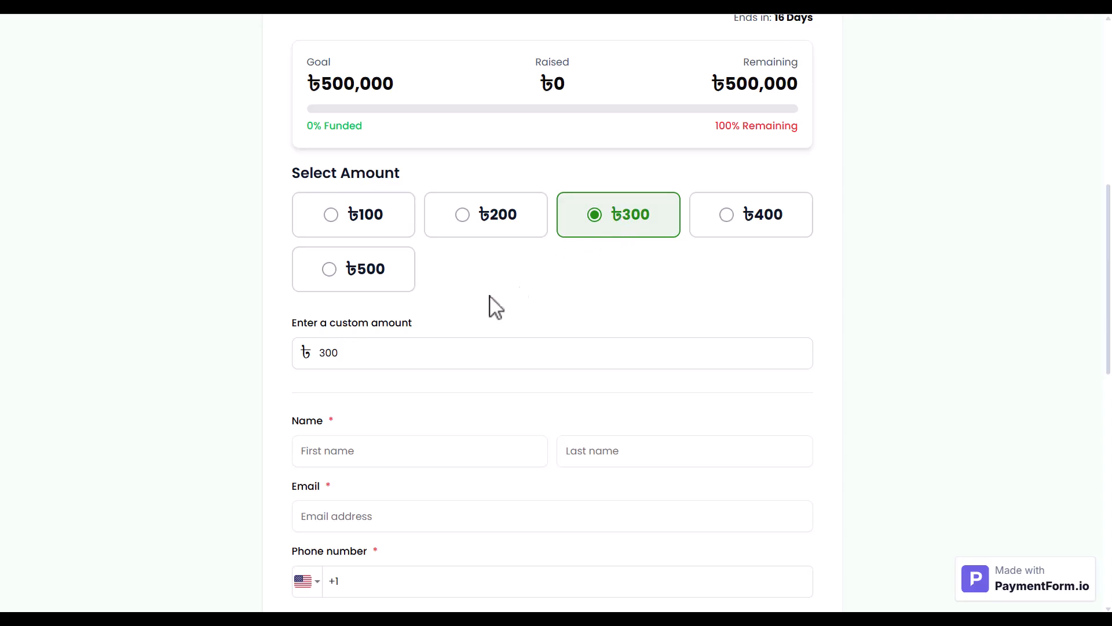
double_click(375, 361)
text(525)
Step: Fill in the donor's first name, last name and email address
click(427, 458)
click(579, 458)
click(332, 513)
text(n...m)
Step: Set the phone country code to Bangladesh (+880) and enter the donor's phone number
scroll(327, 513, down, 5)
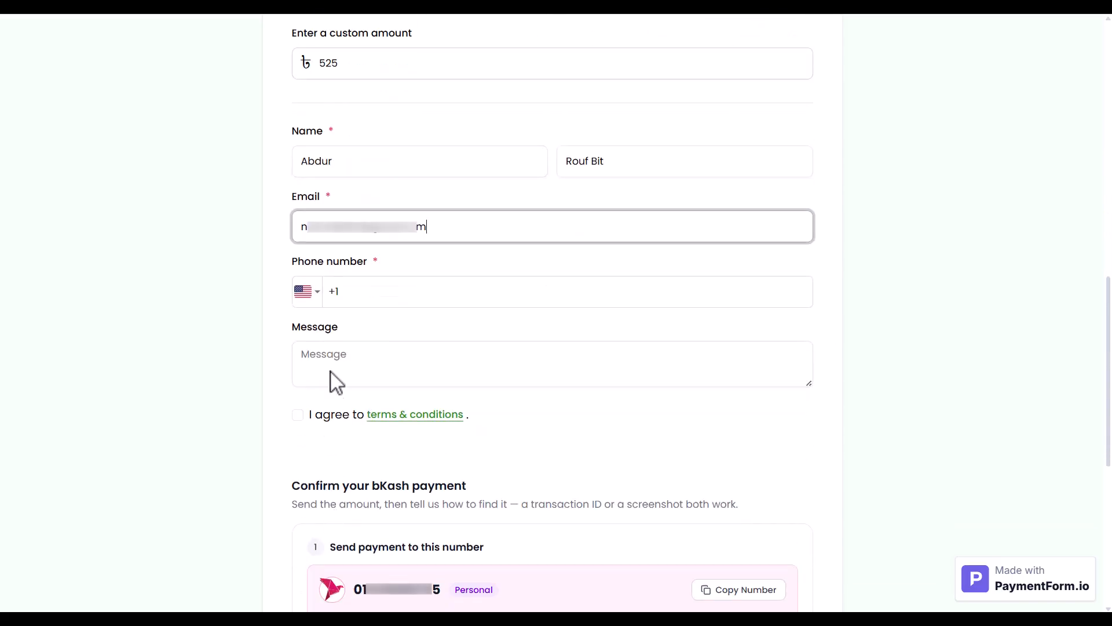
click(313, 294)
scroll(391, 402, up, 15)
scroll(390, 405, up, 20)
scroll(390, 404, down, 2)
click(388, 403)
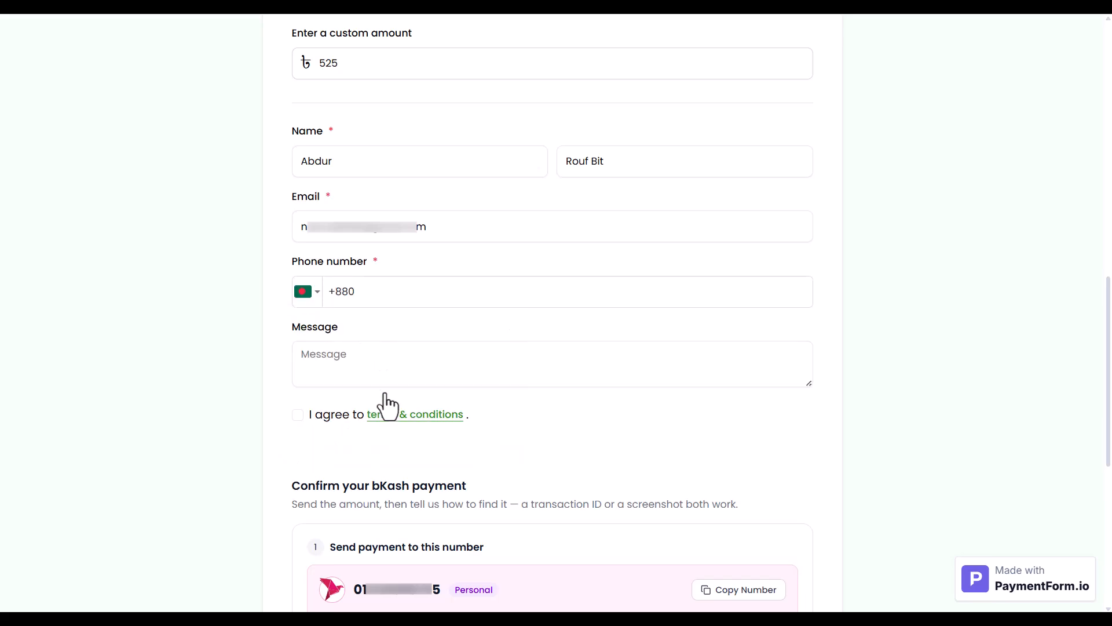
text(17...5)
Step: Add the message "May this donation help the flood-affected families in Chattogram. Wishing everyone safety and a quick recovery." and agree to the terms
click(399, 347)
text(May this donation help the flood-affected families in Chattogram. Wishing everyone safety and a quick recovery.)
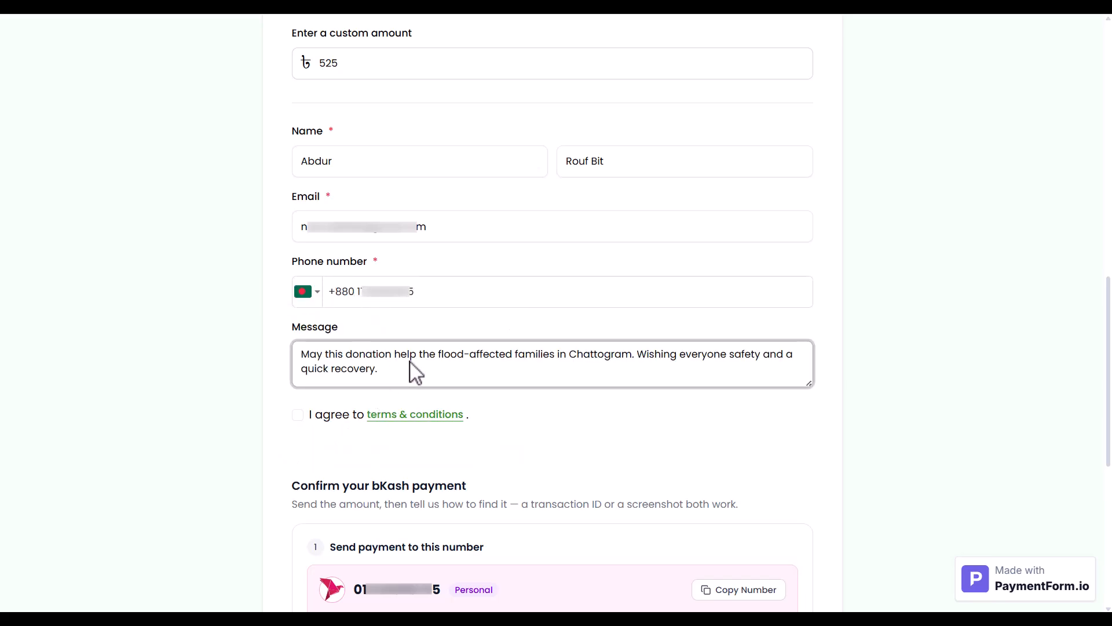
click(297, 414)
Step: Confirm the bKash payment with its transaction ID and an uploaded payment screenshot
scroll(298, 428, down, 8)
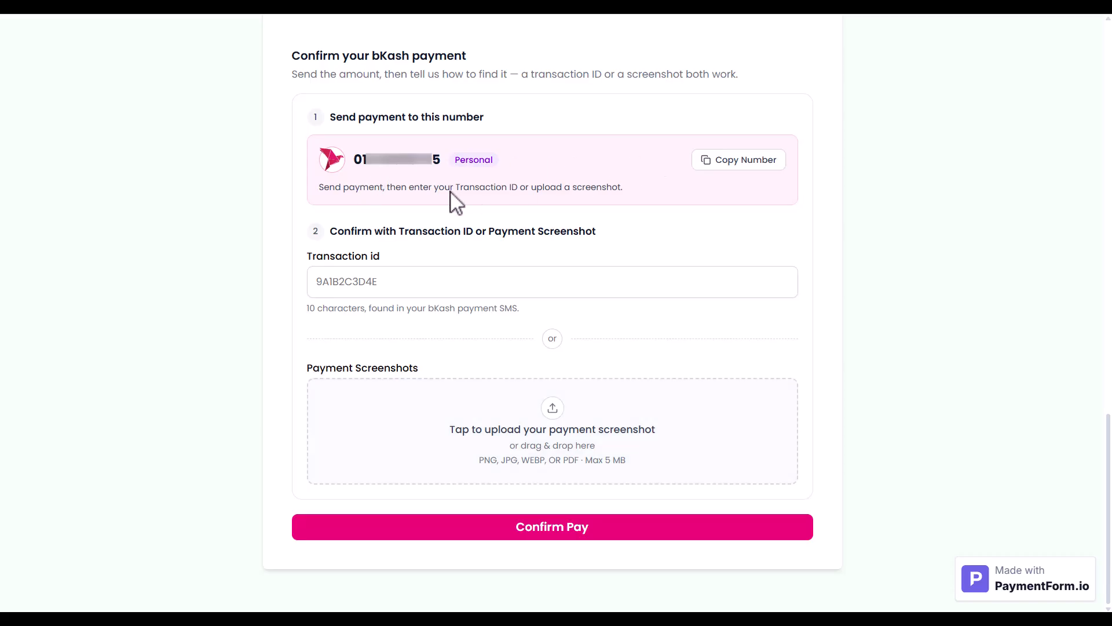
click(343, 285)
key(ctrl+v)
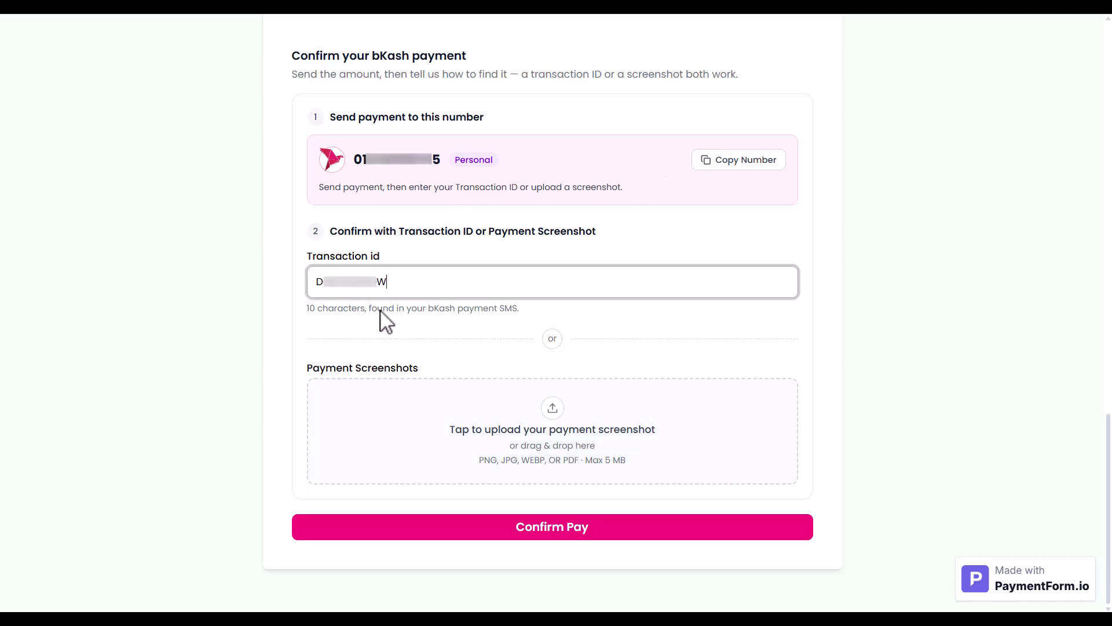
click(550, 418)
double_click(231, 111)
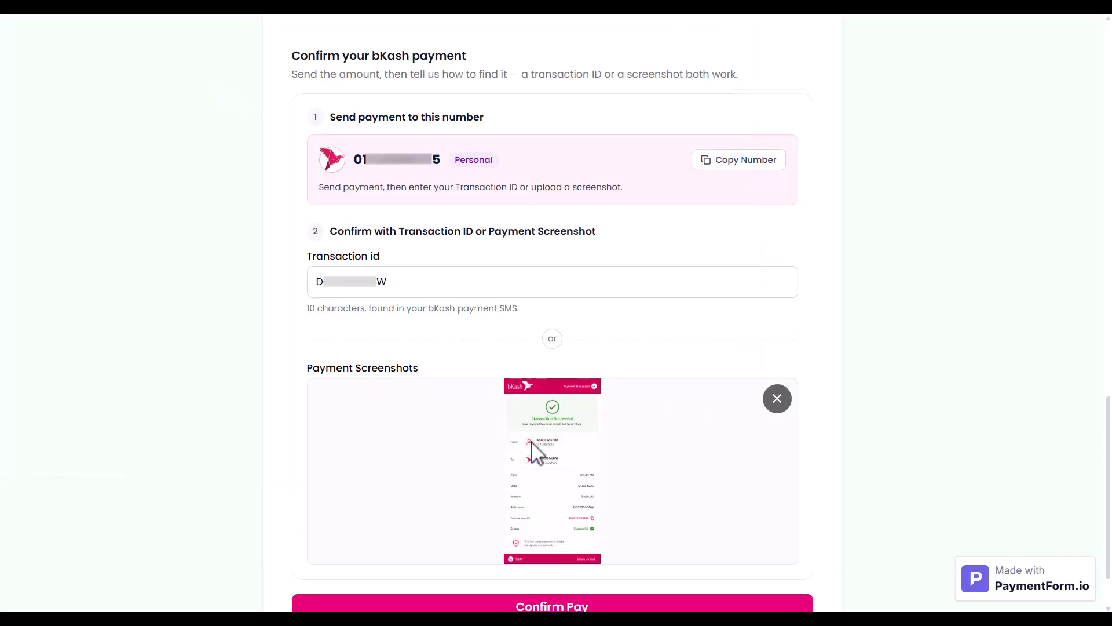
scroll(533, 452, down, 1)
click(577, 536)
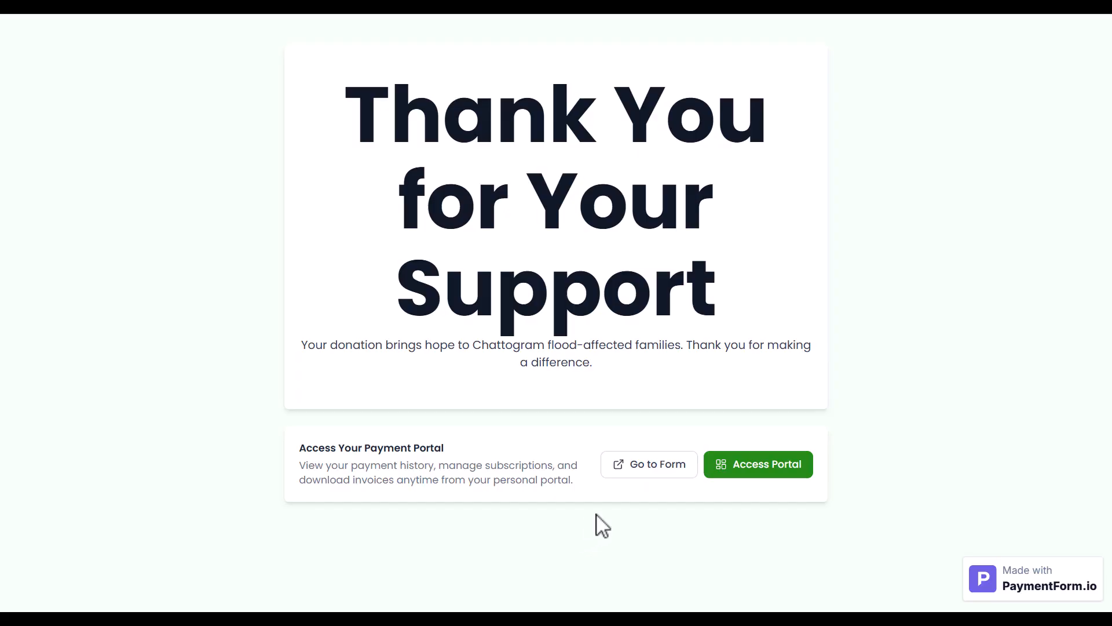
Step: Access the payment portal and request a sign-in link for the donor's email address
click(724, 475)
click(623, 327)
key(ctrl+v)
click(561, 377)
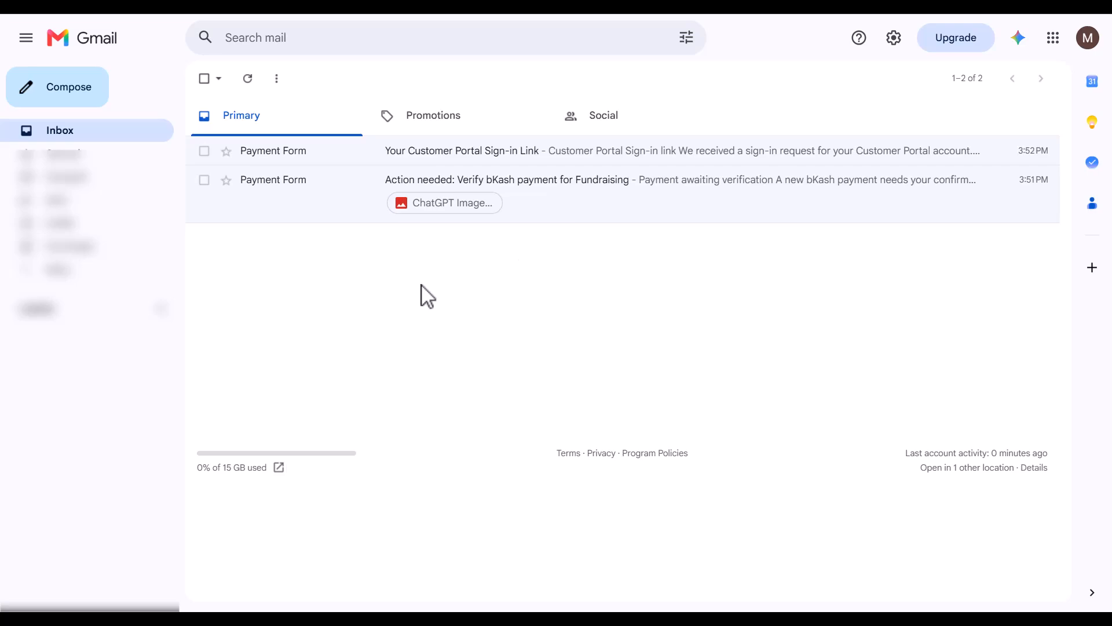
Step: In Gmail, open the bKash payment verification email for Fundraising and approve the payment
click(281, 180)
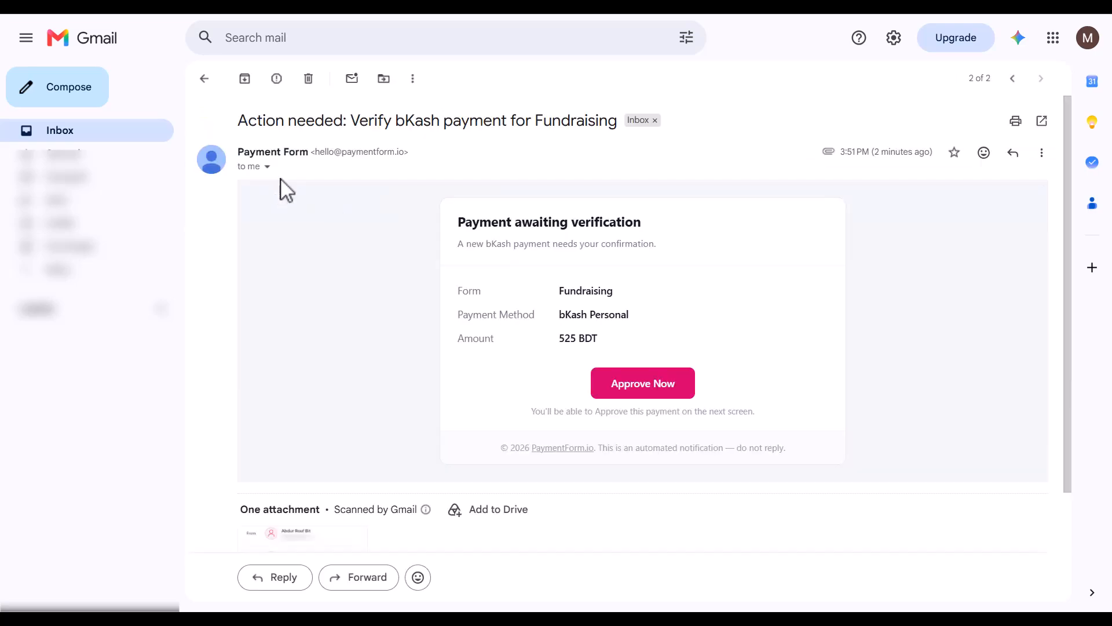
click(642, 384)
click(520, 567)
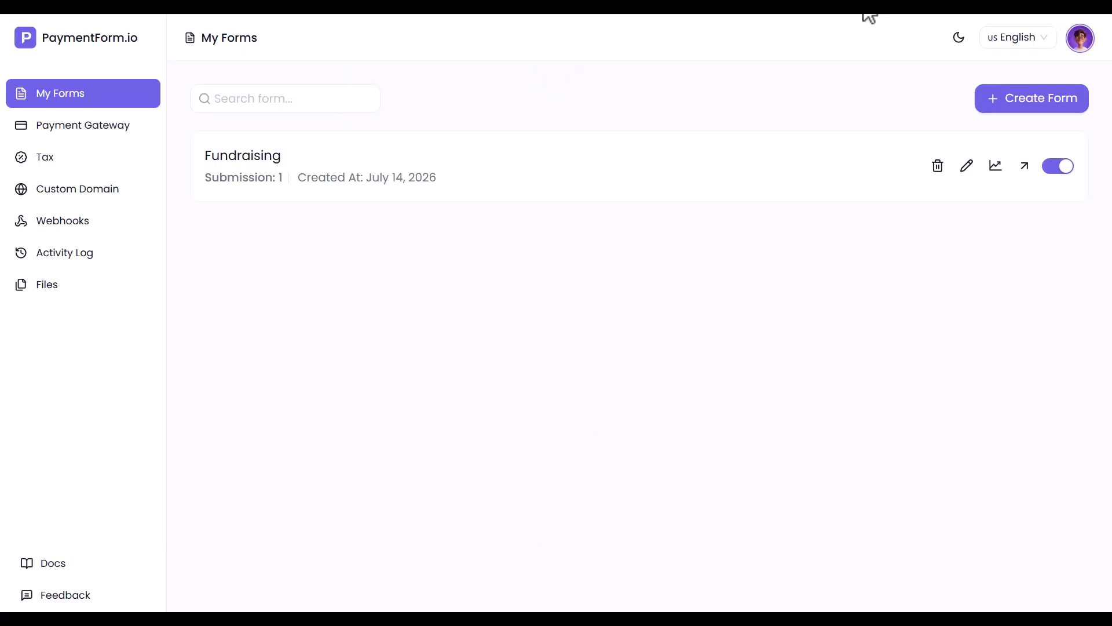
Step: In PaymentForm.io, examine the Fundraising form's completed submissions and open the donation's invoice from its transaction history
click(234, 178)
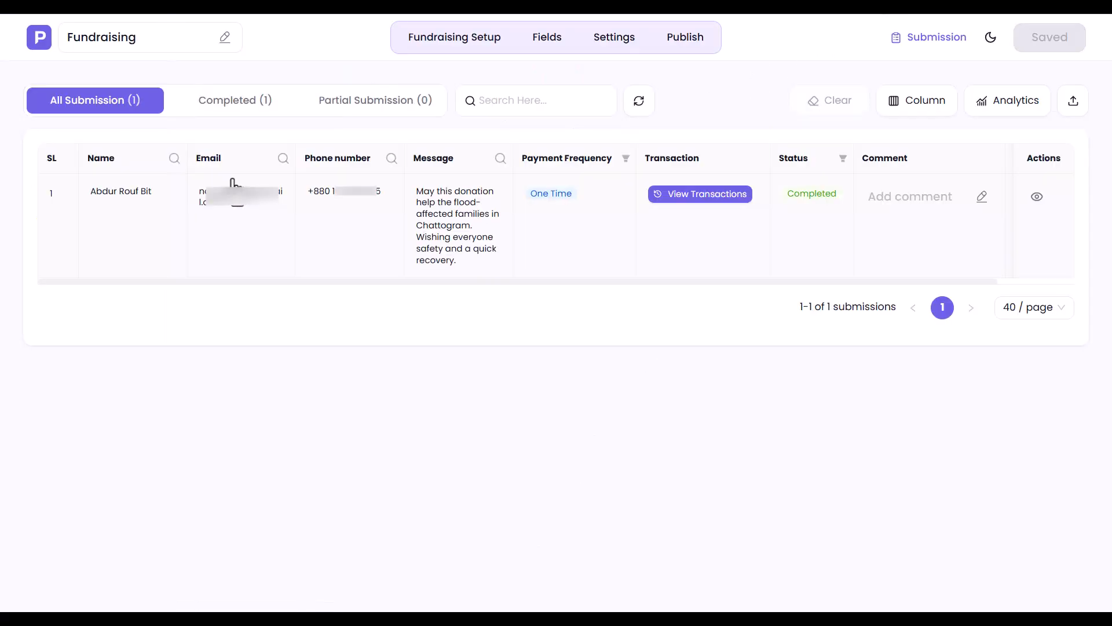
click(240, 110)
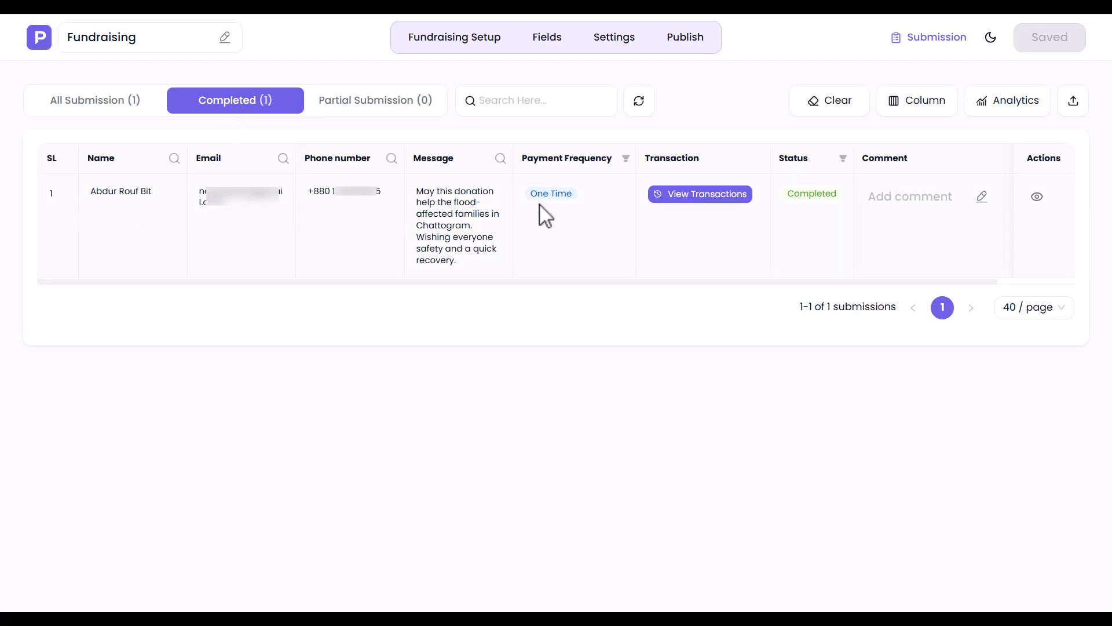
scroll(929, 218, right, 2)
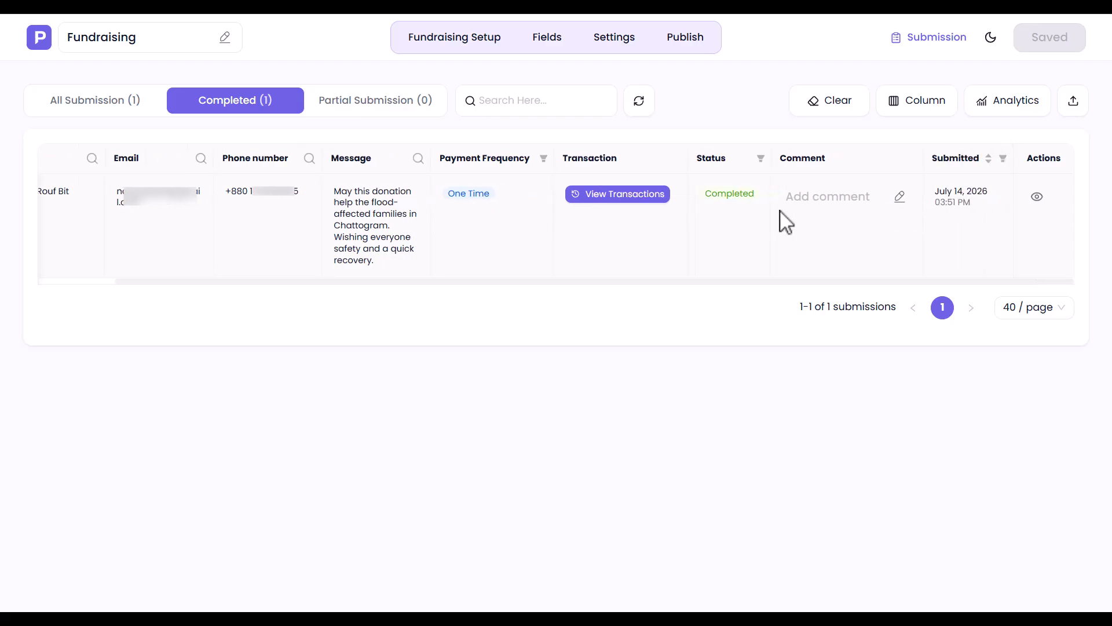
click(616, 195)
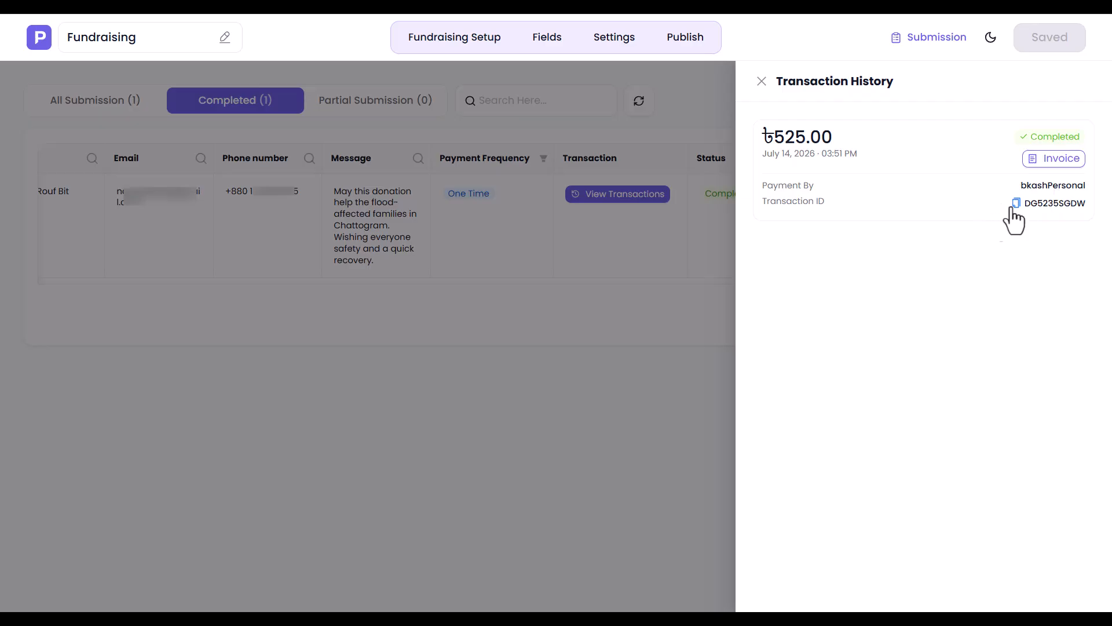
click(1052, 159)
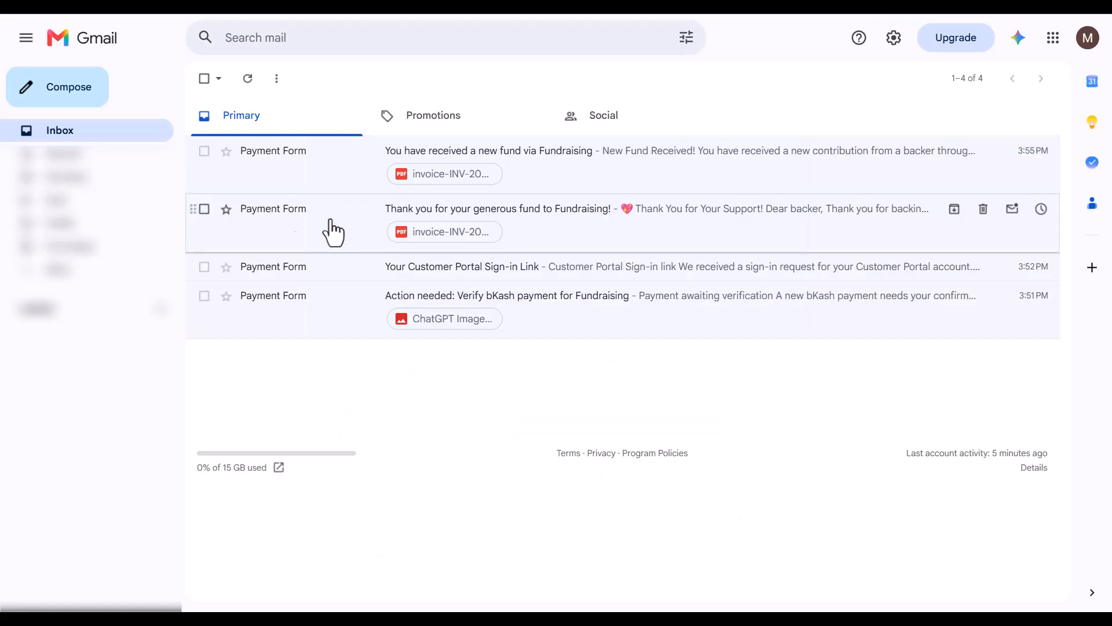
Step: In Gmail, read the fundraising thank-you email through to its invoice attachment
click(249, 234)
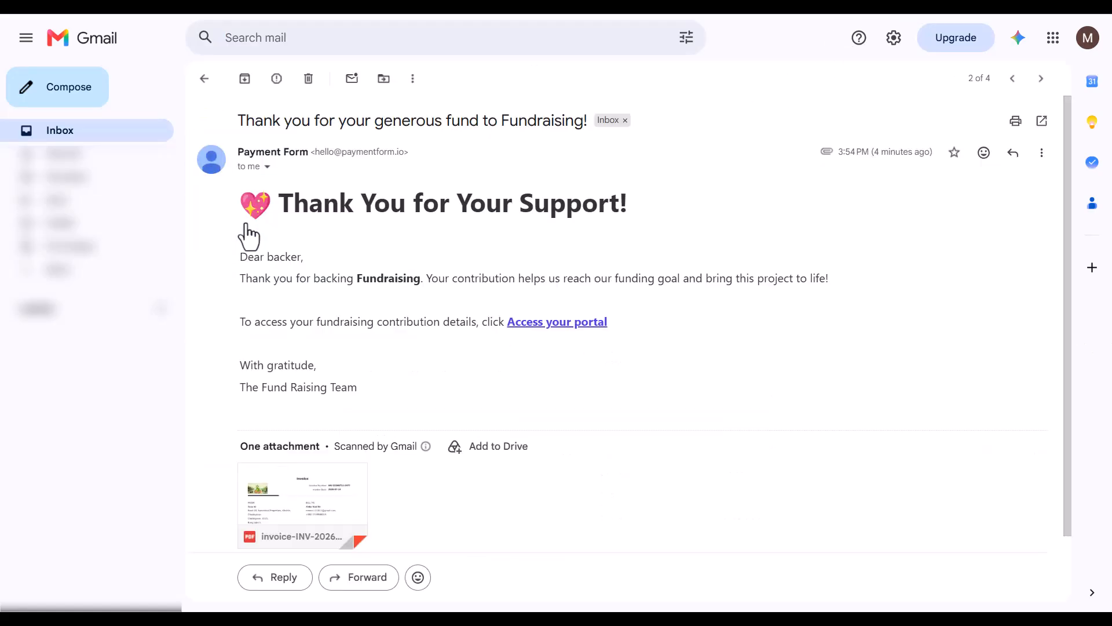
scroll(249, 235, down, 1)
mouse_move(330, 408)
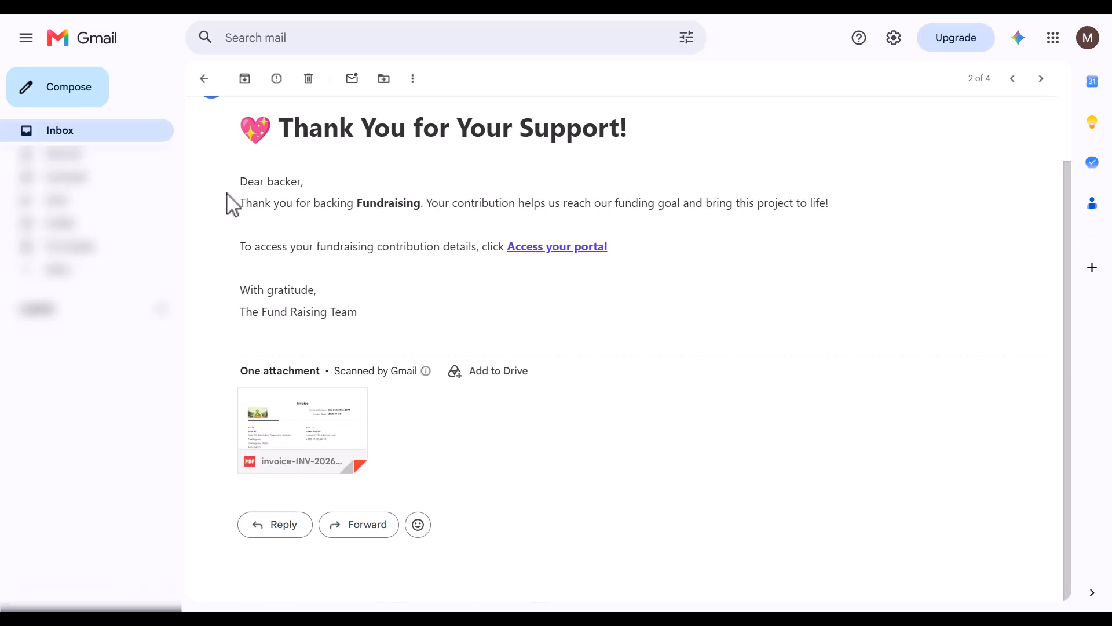
Step: Sign in to the Customer Portal from the emailed sign-in link and open the Fundraising payment's invoice
click(204, 80)
click(318, 279)
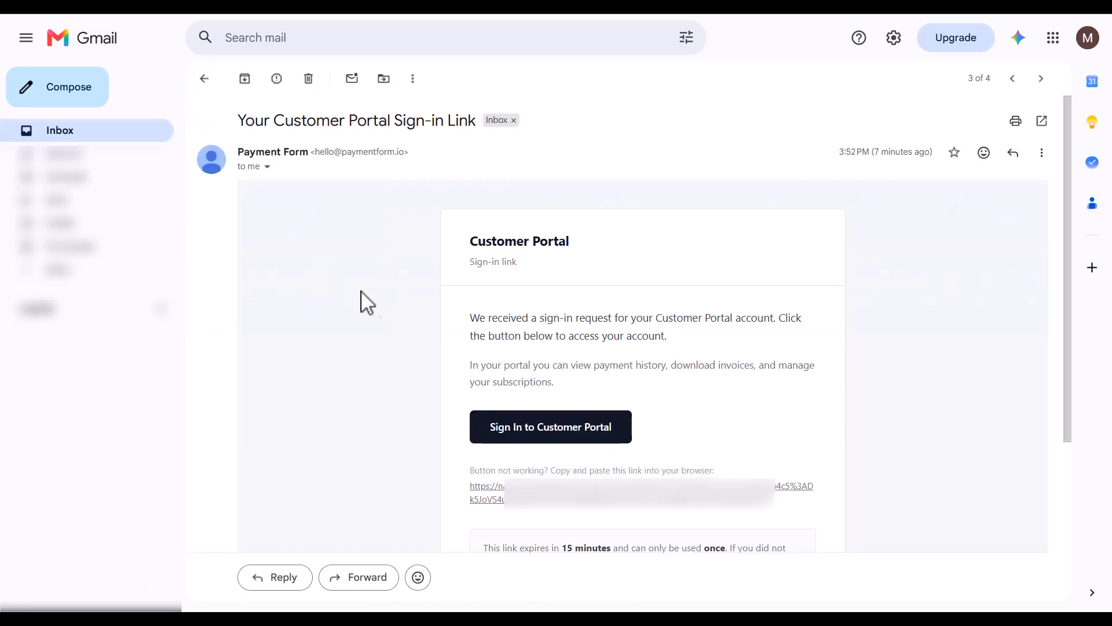
click(541, 426)
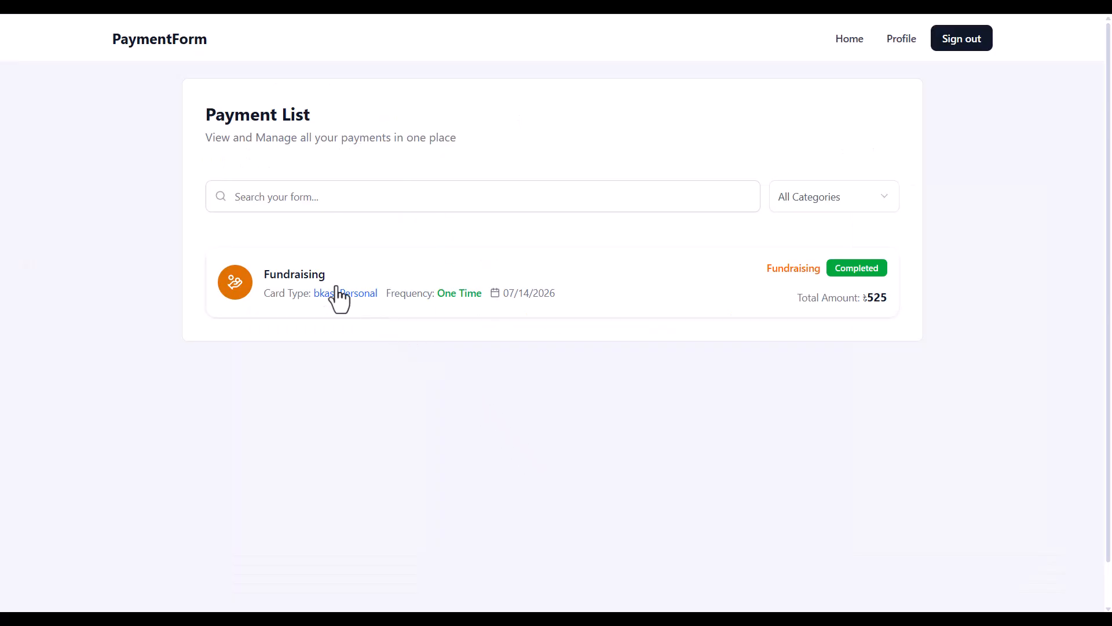
click(284, 284)
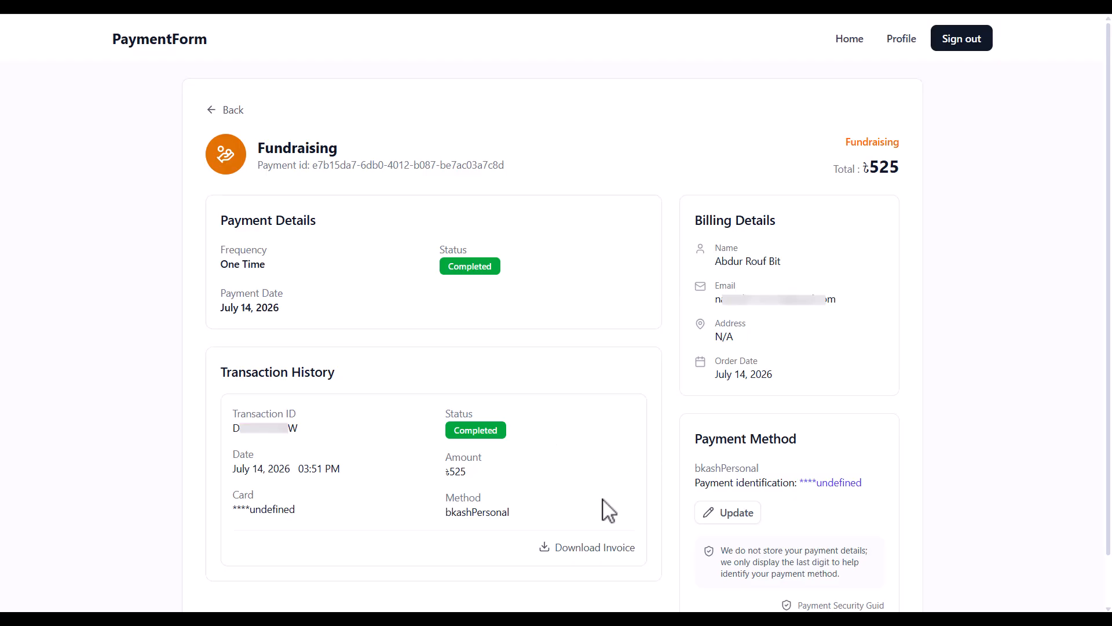
click(574, 548)
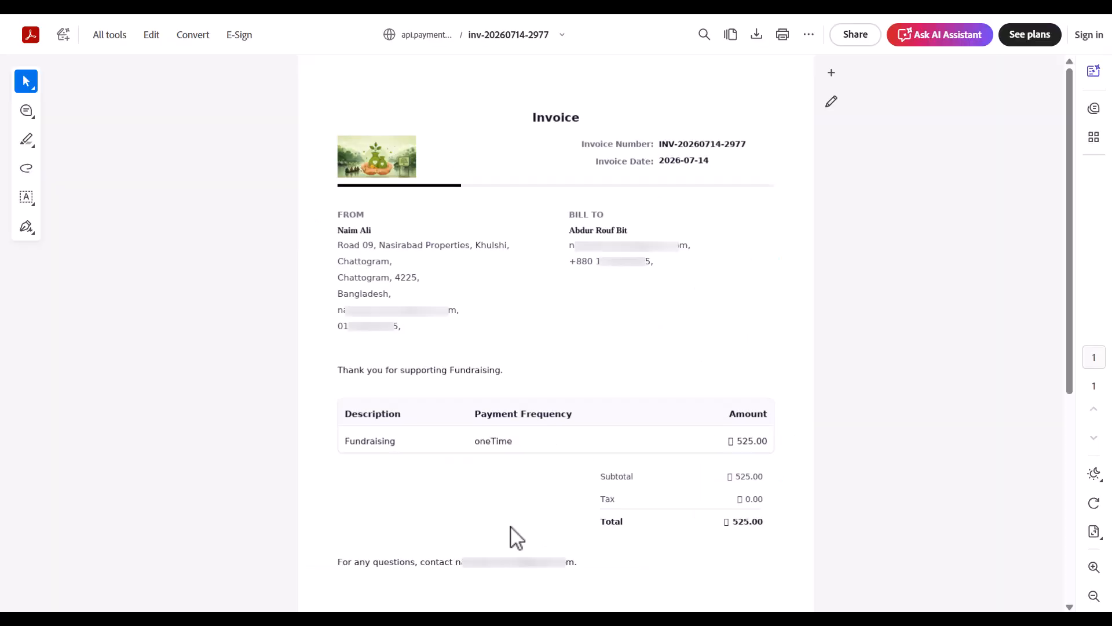